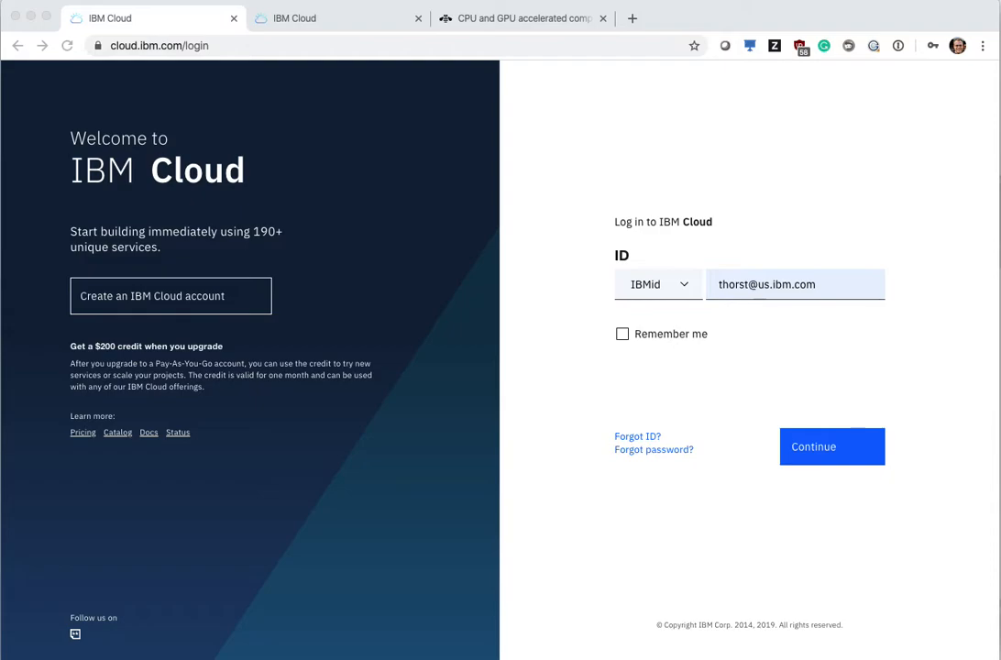
pyautogui.click(210, 401)
pyautogui.moveTo(68, 347); pyautogui.dragTo(219, 402)
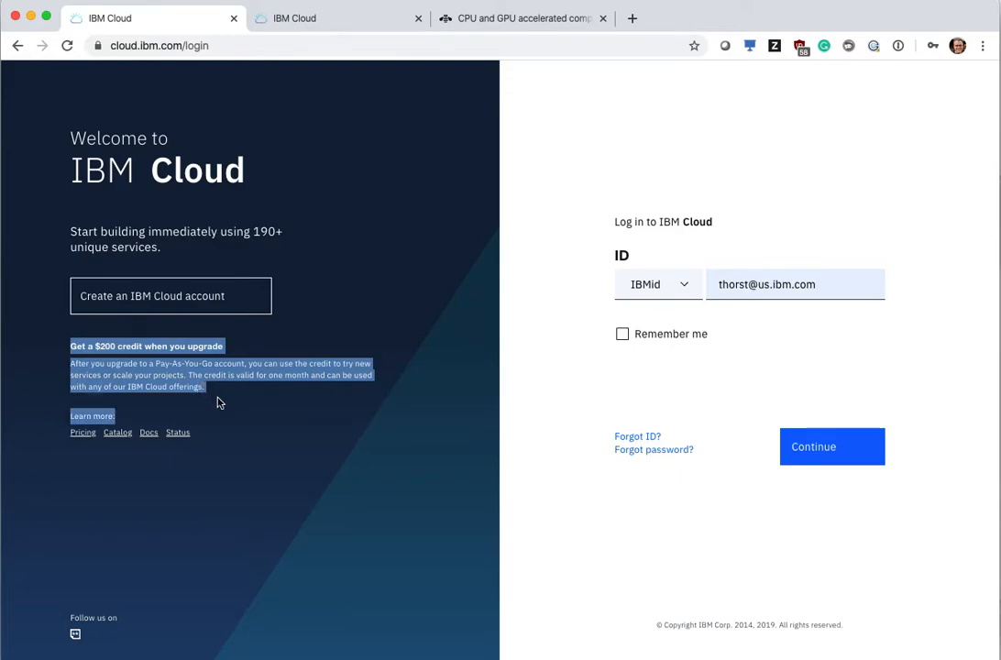
pyautogui.click(257, 398)
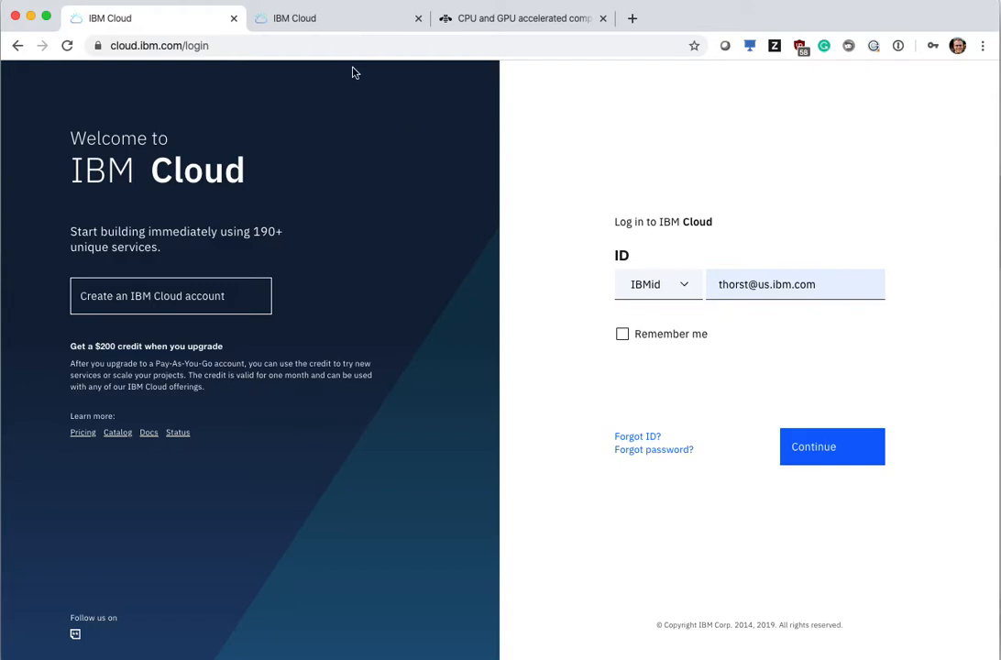
# Step: Switch to the logged-in dashboard, open the VPC Infrastructure overview, and review the Gen 1 and Gen 2 compute environments
pyautogui.click(351, 22)
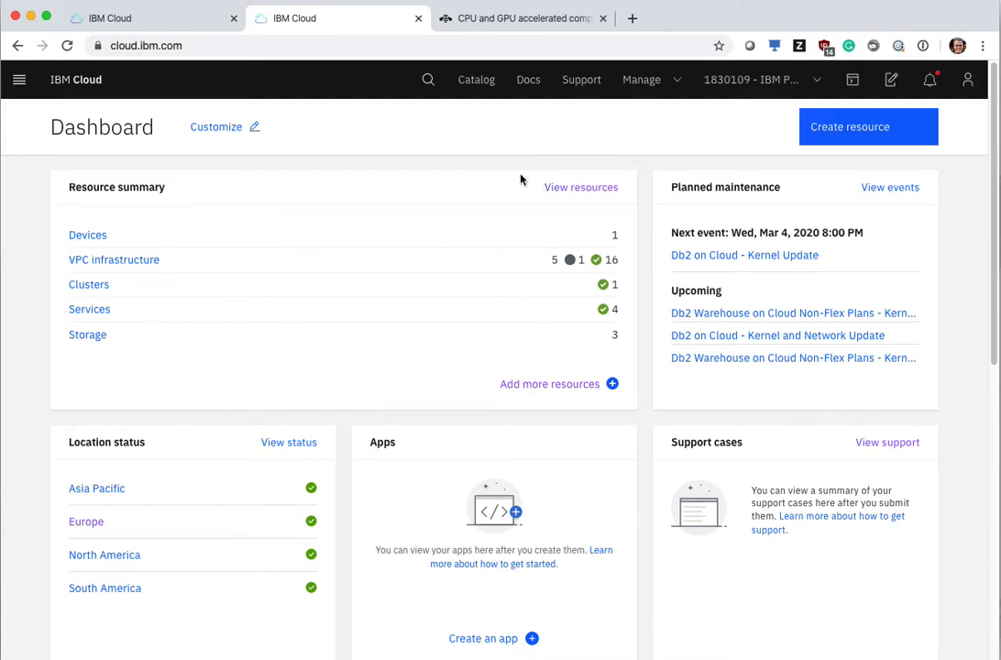
pyautogui.click(31, 90)
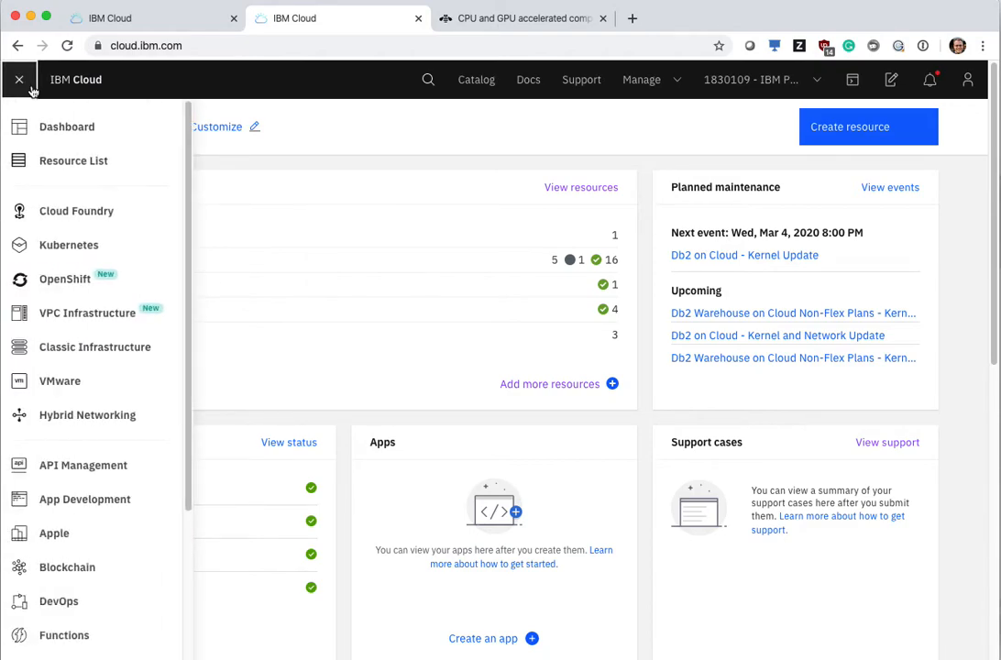
pyautogui.click(162, 323)
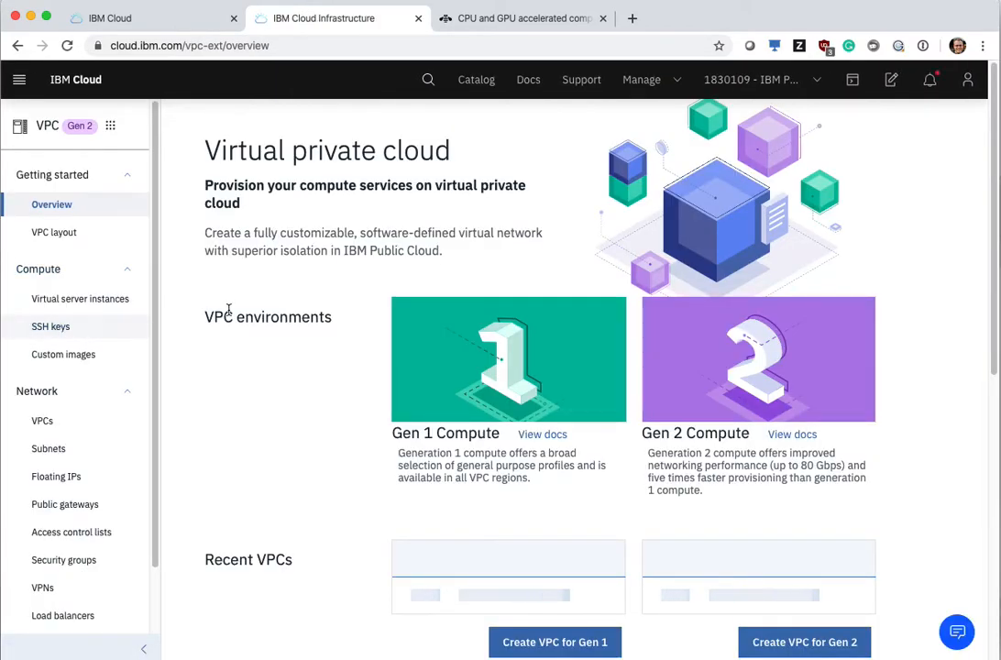
pyautogui.scroll(-3, 256, 301)
pyautogui.scroll(2, 261, 299)
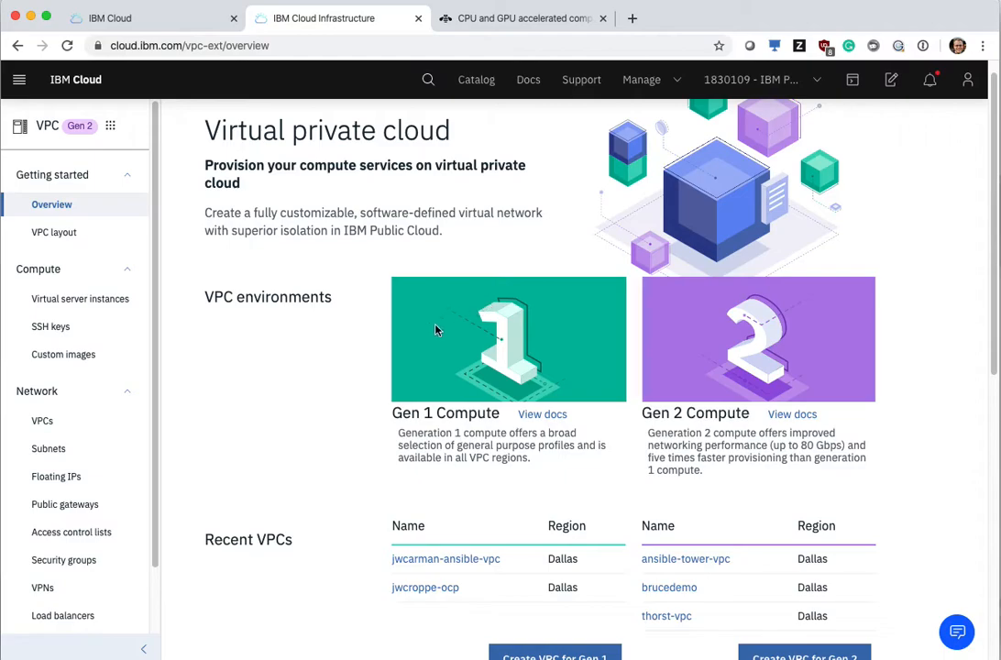
pyautogui.scroll(-5, 695, 545)
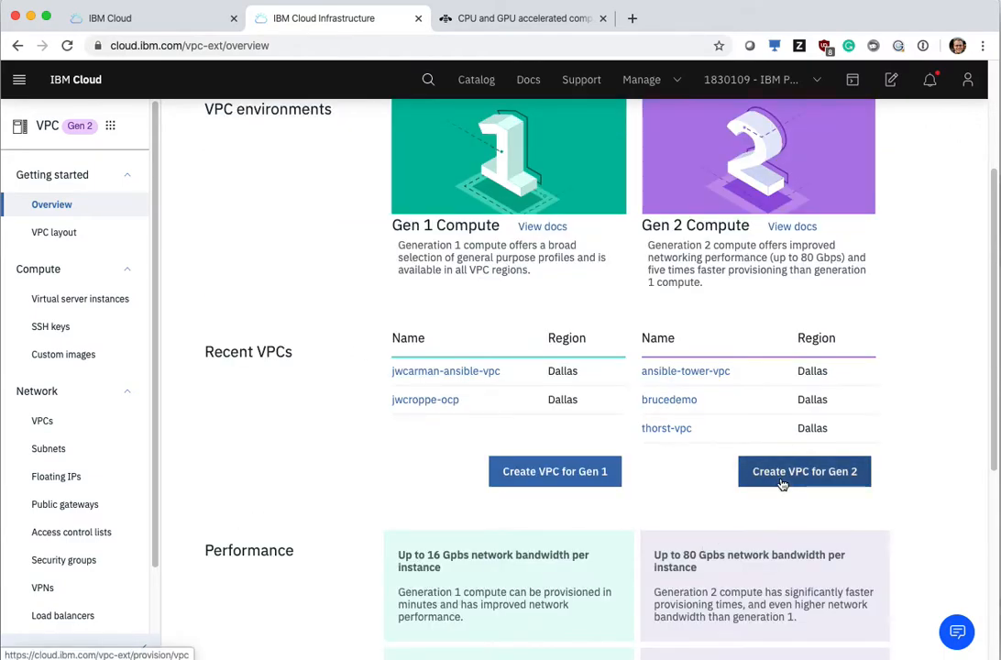
# Step: From the list of VPCs, start a new Gen 2 virtual private cloud and name it test-demo
pyautogui.click(107, 428)
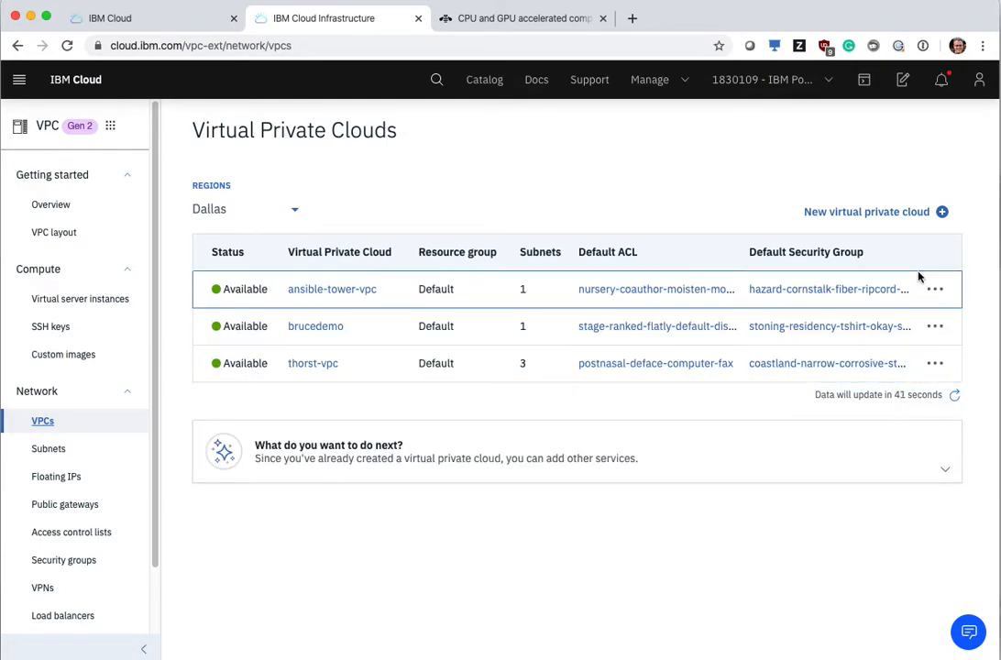
pyautogui.click(922, 214)
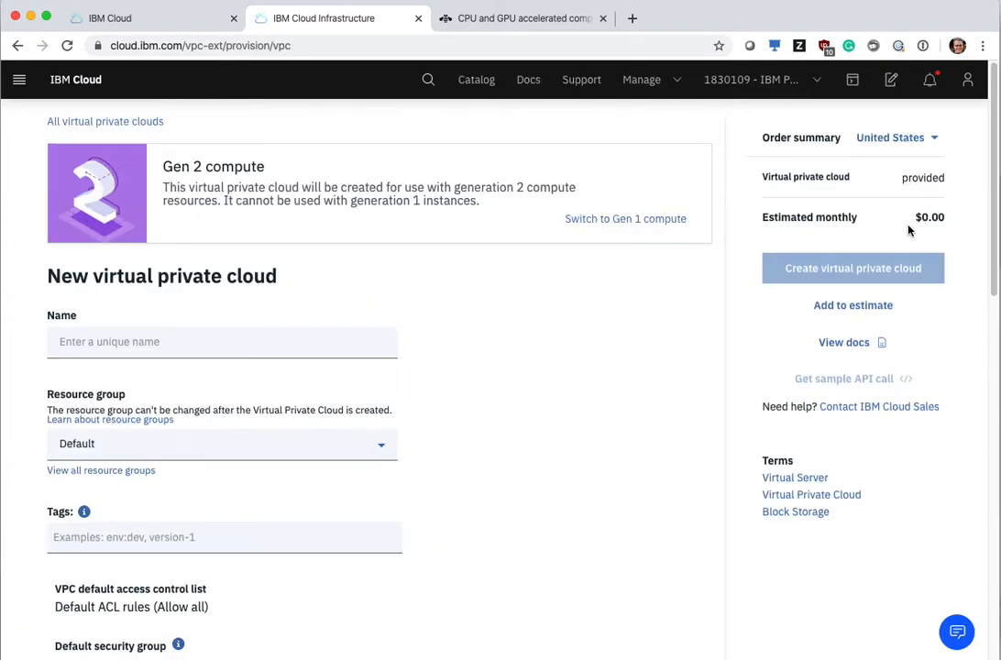
pyautogui.click(330, 350)
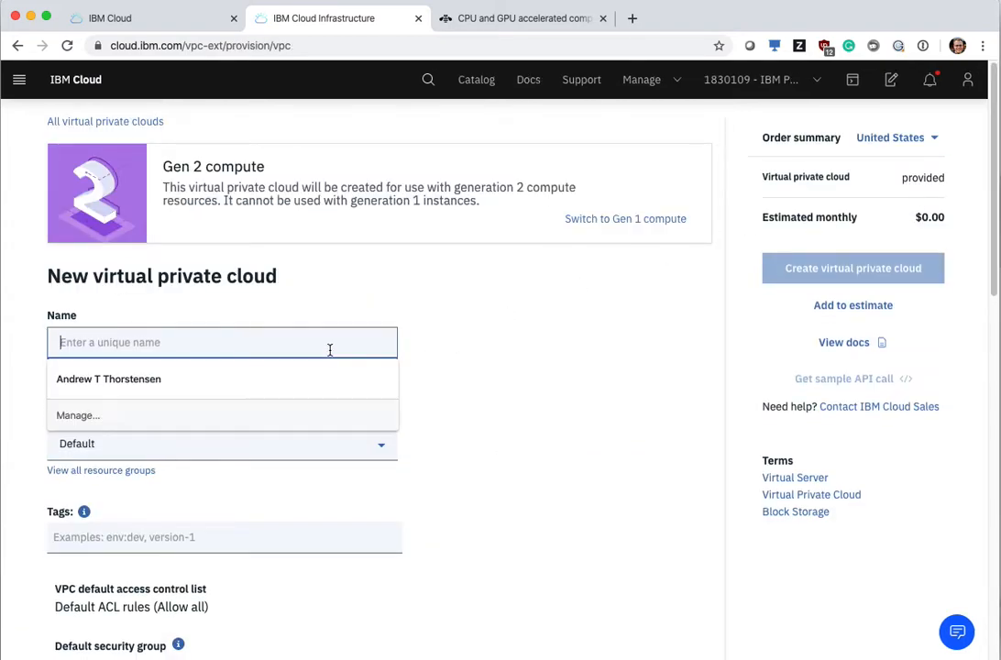
pyautogui.write('test-demo')
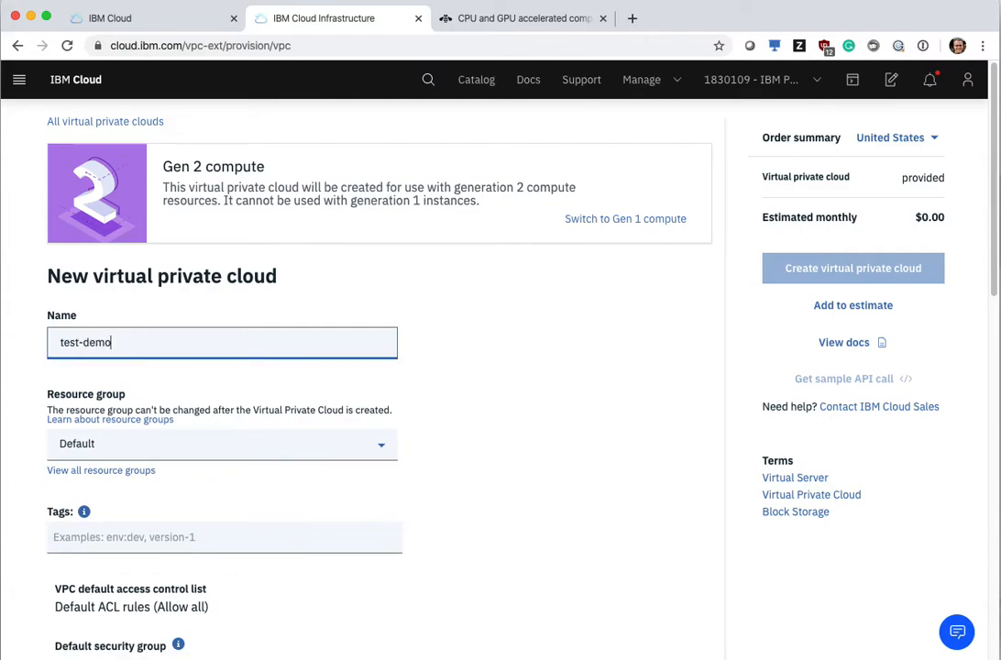
# Step: Review the new VPC's security group, subnet location, IP range and public gateway options, and return to the VPC list without creating it
pyautogui.scroll(-5, 377, 349)
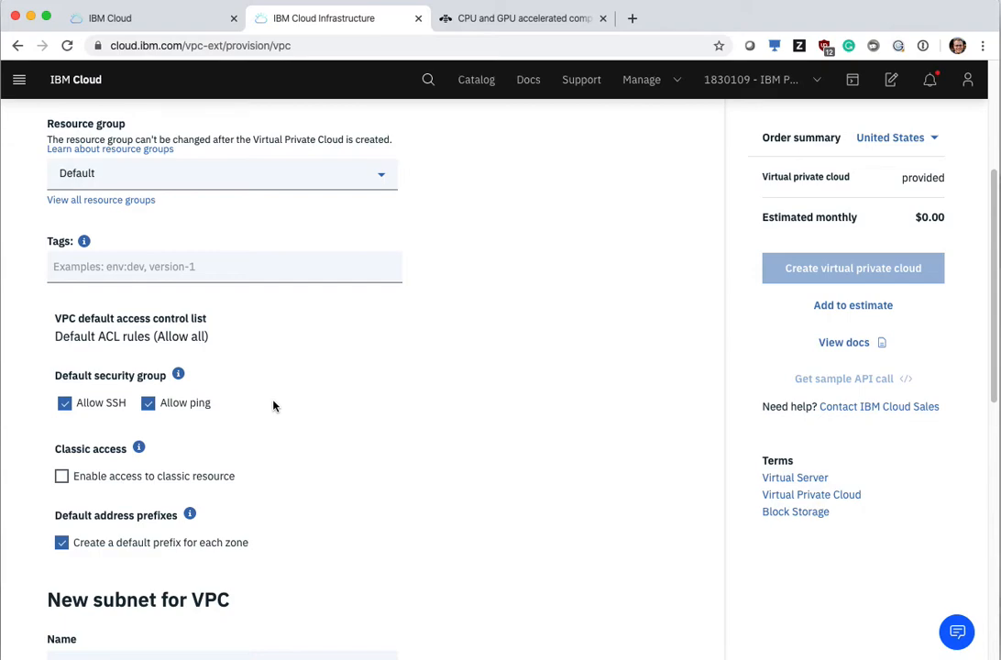
pyautogui.scroll(-3, 273, 405)
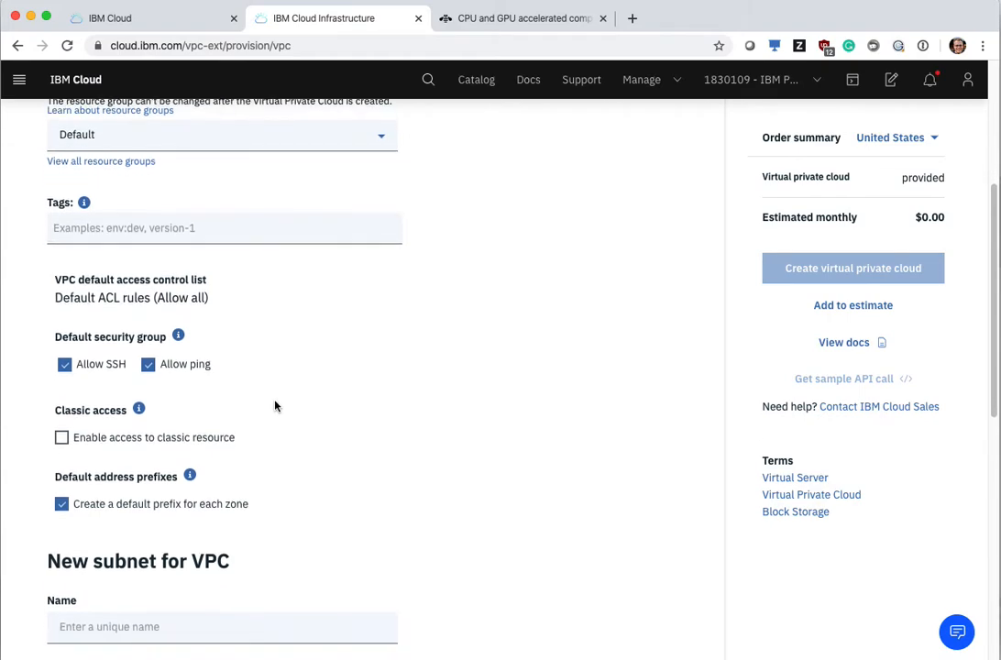
pyautogui.scroll(-6, 273, 405)
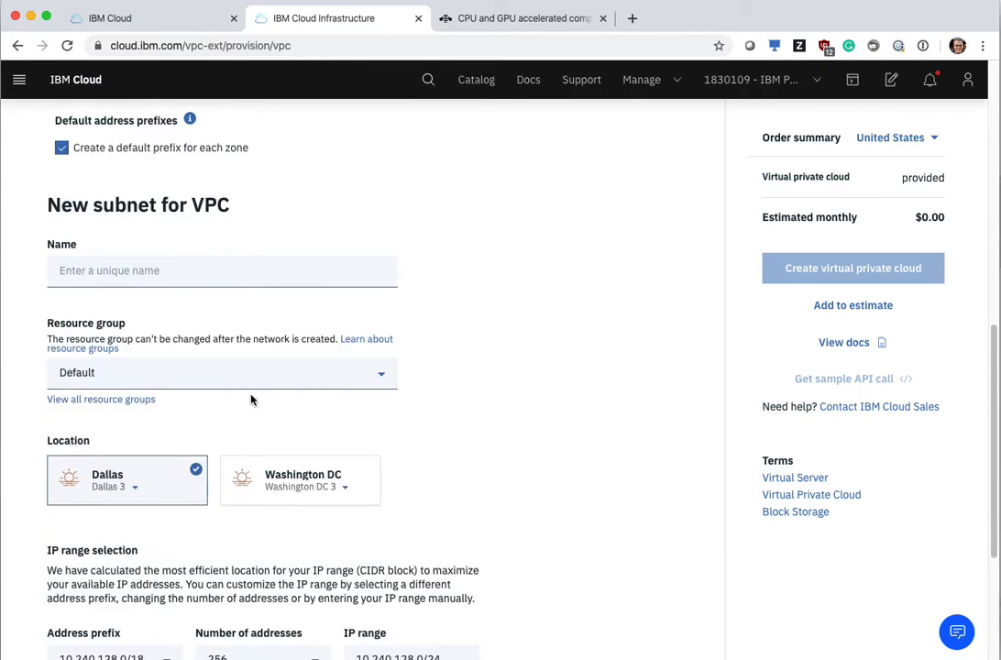
pyautogui.scroll(-1, 252, 400)
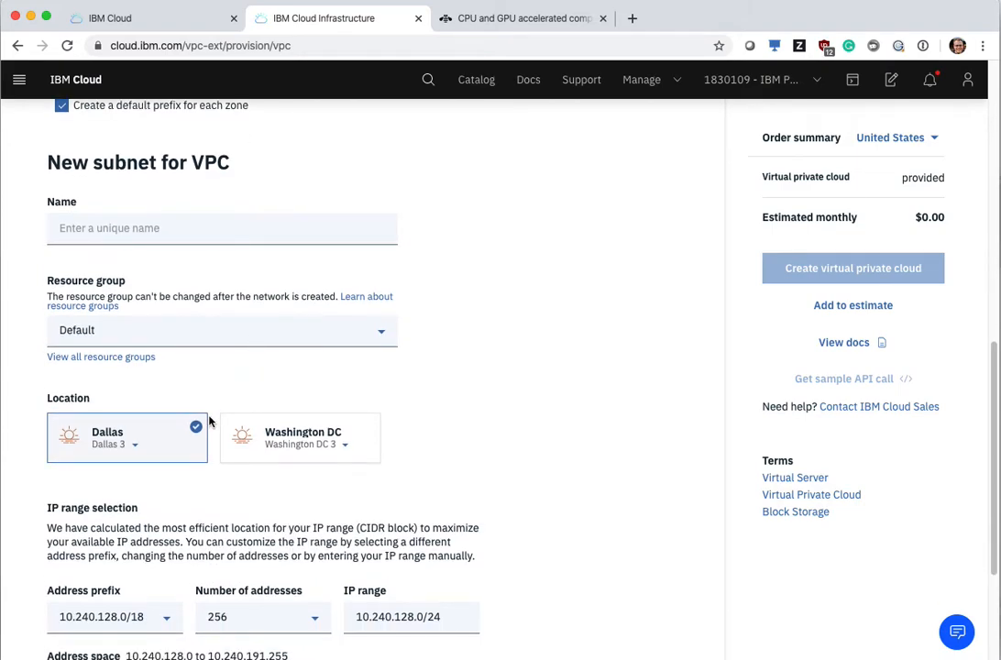
pyautogui.click(138, 450)
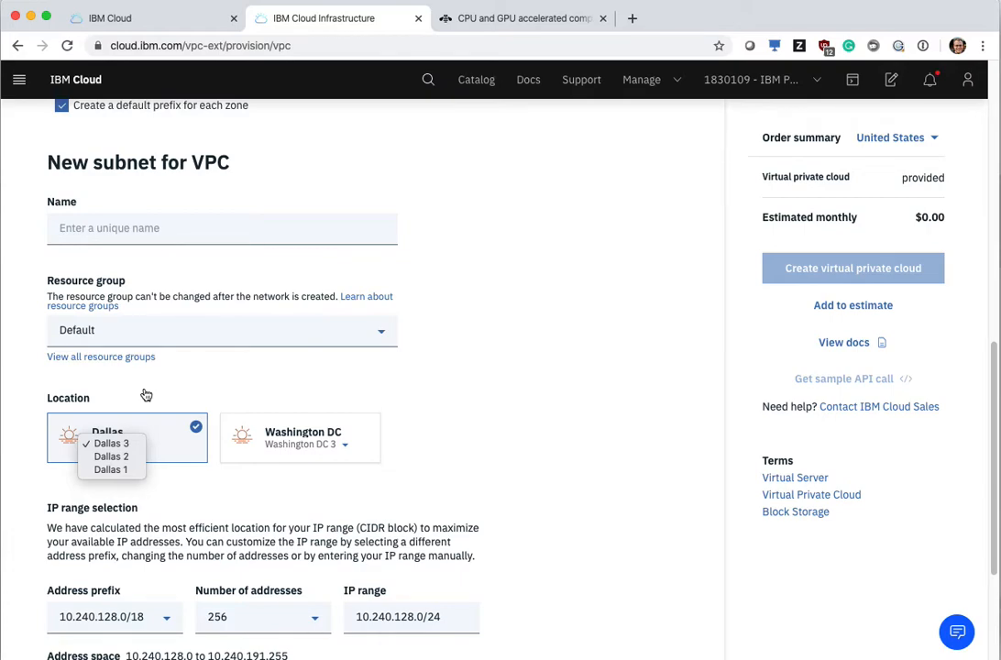
pyautogui.click(246, 380)
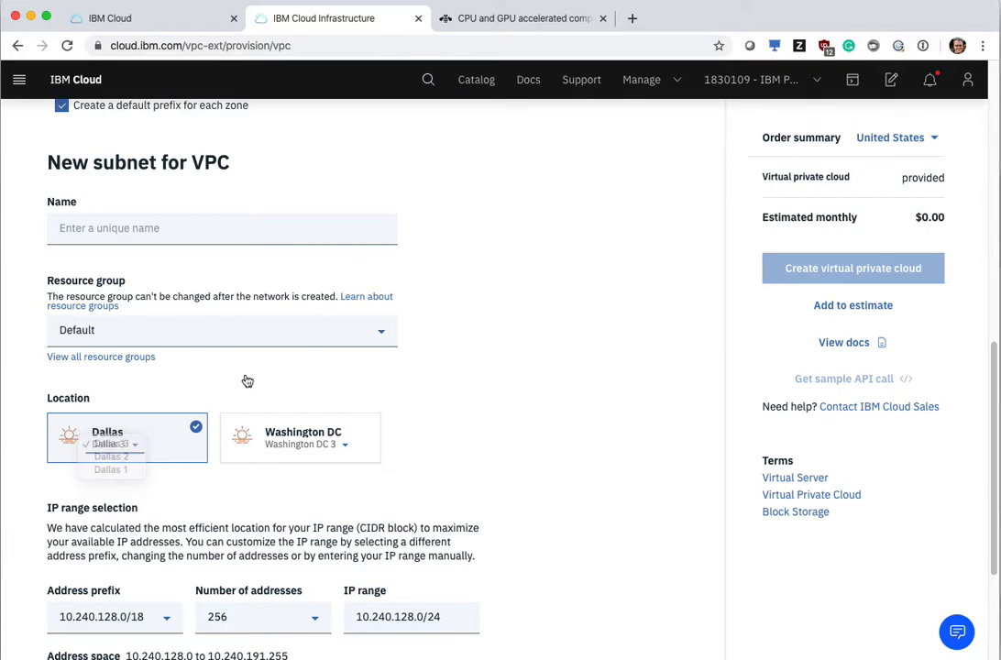
pyautogui.scroll(-2, 250, 390)
pyautogui.scroll(-3, 246, 399)
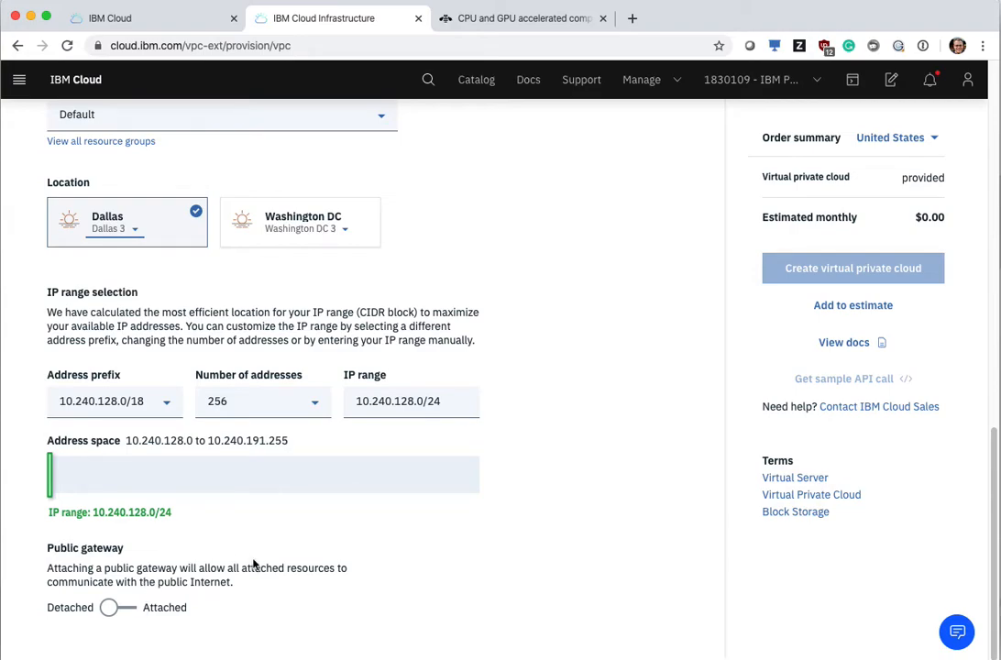
pyautogui.scroll(5, 268, 496)
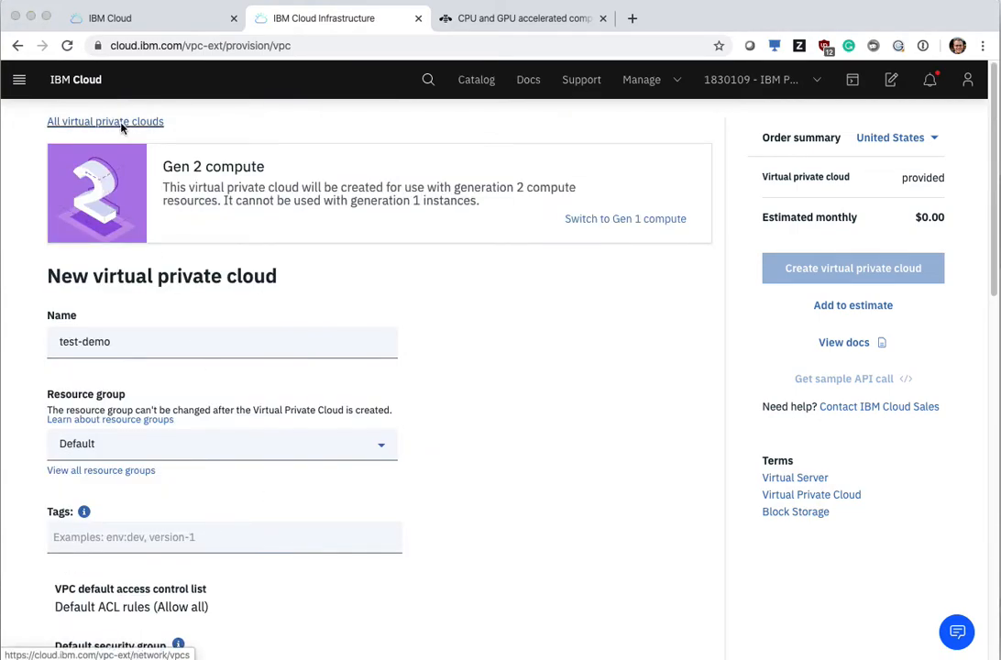
pyautogui.click(119, 122)
pyautogui.click(633, 147)
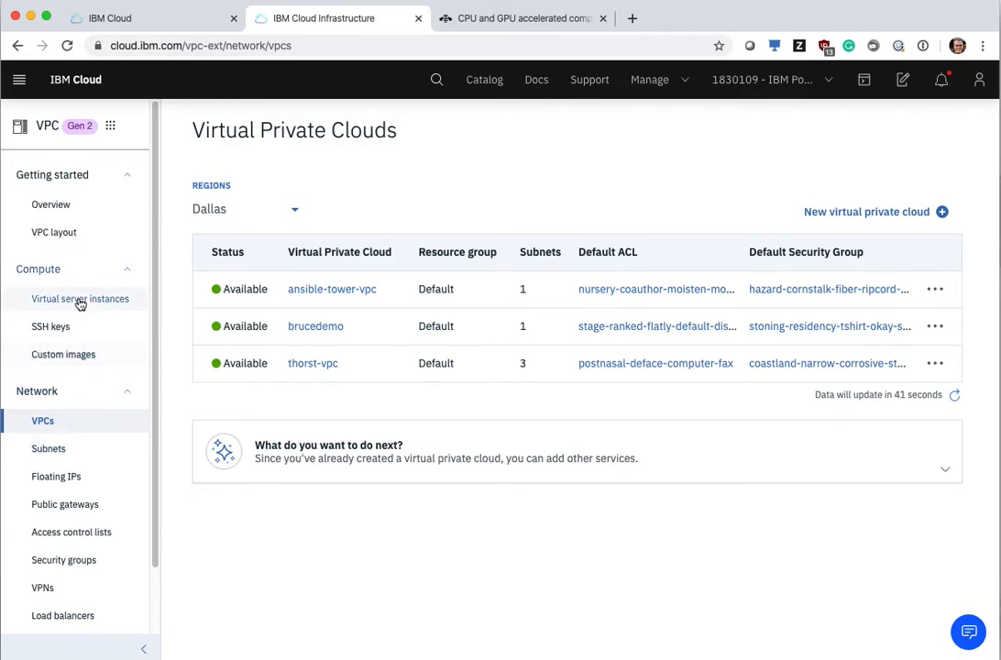
# Step: View the SSH keys for VPC, inspect the form for adding a key, and close it without adding one
pyautogui.click(66, 330)
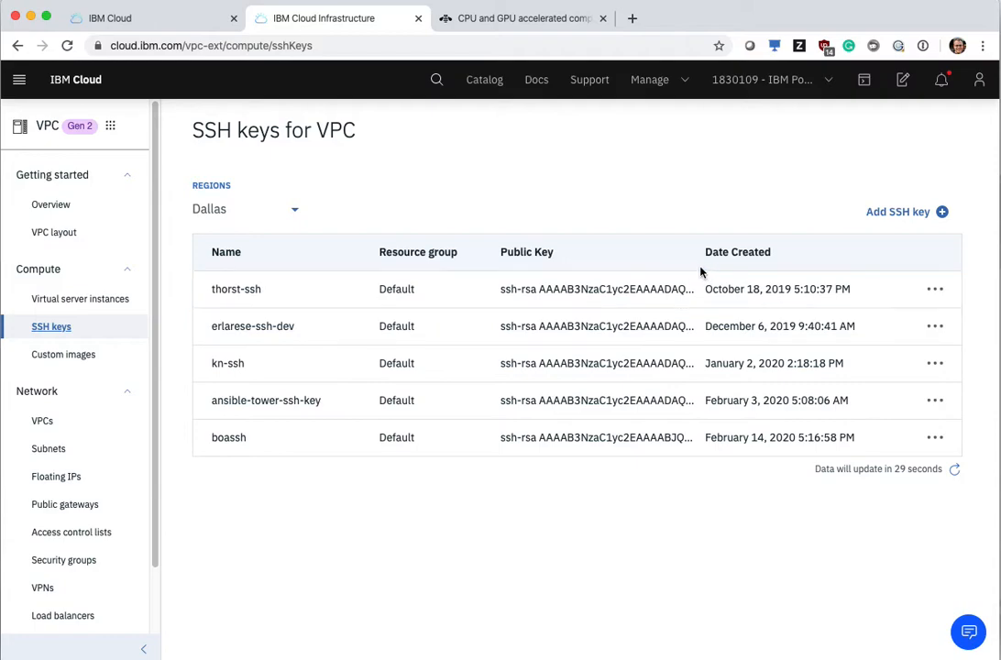
pyautogui.click(876, 215)
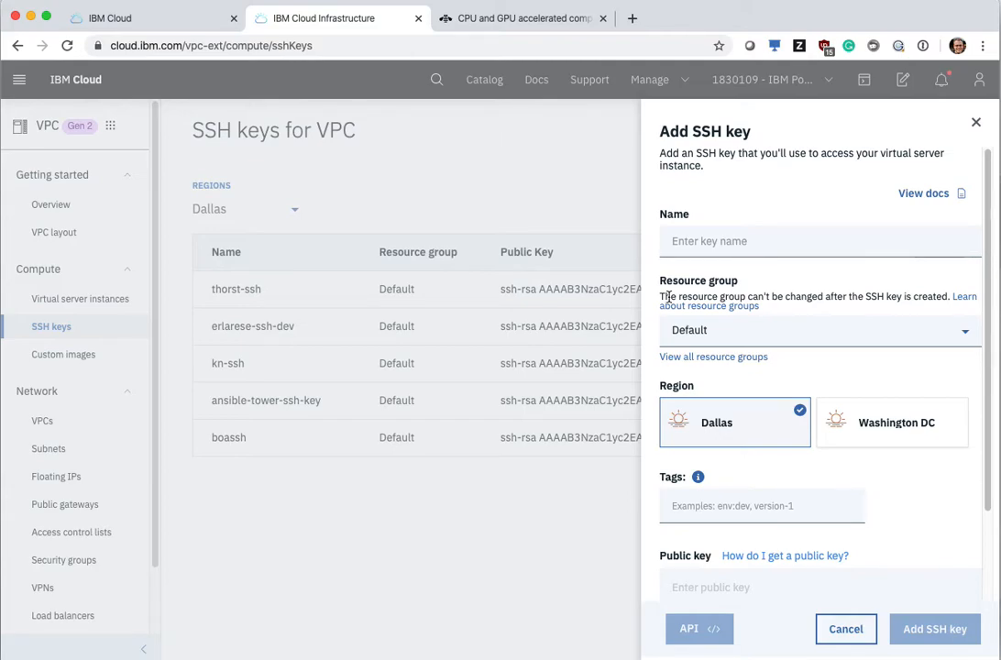
pyautogui.click(846, 629)
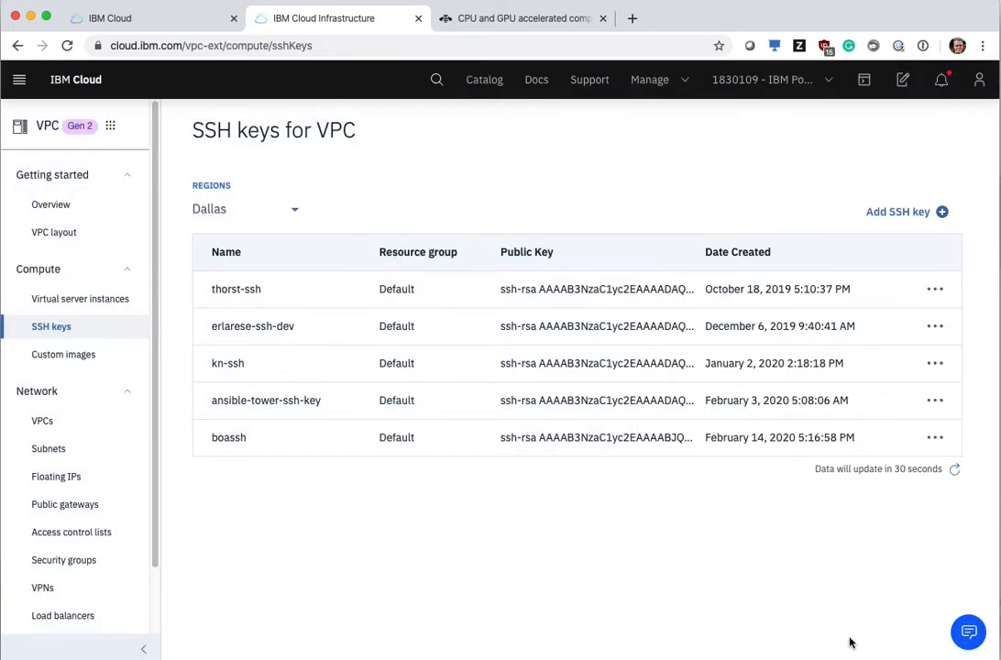
# Step: Open the list of virtual server instances for VPC and examine the profiles of the existing instances
pyautogui.click(96, 301)
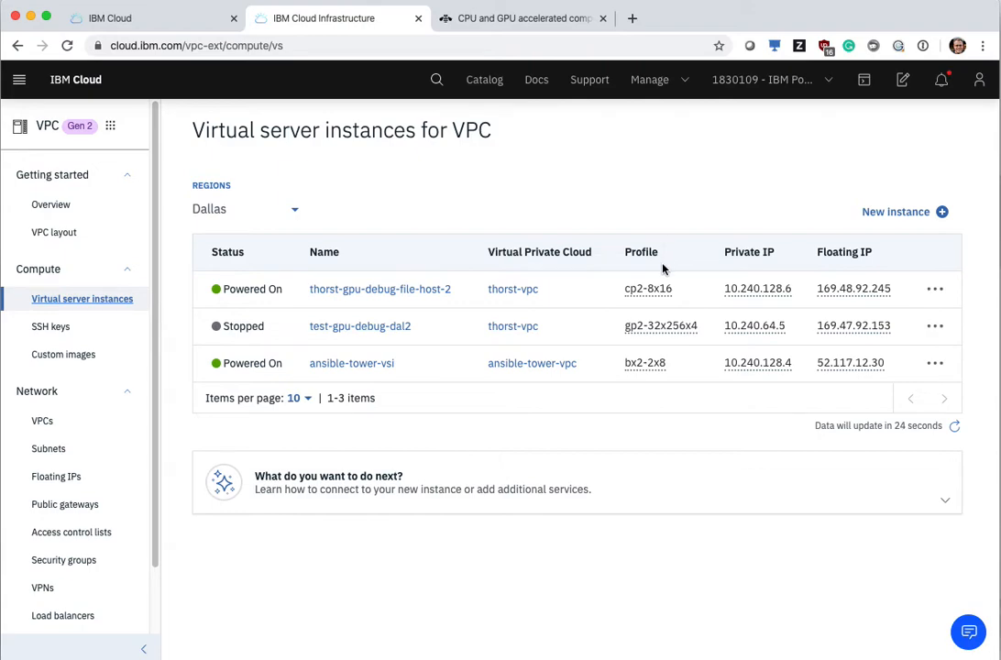
pyautogui.moveTo(656, 293)
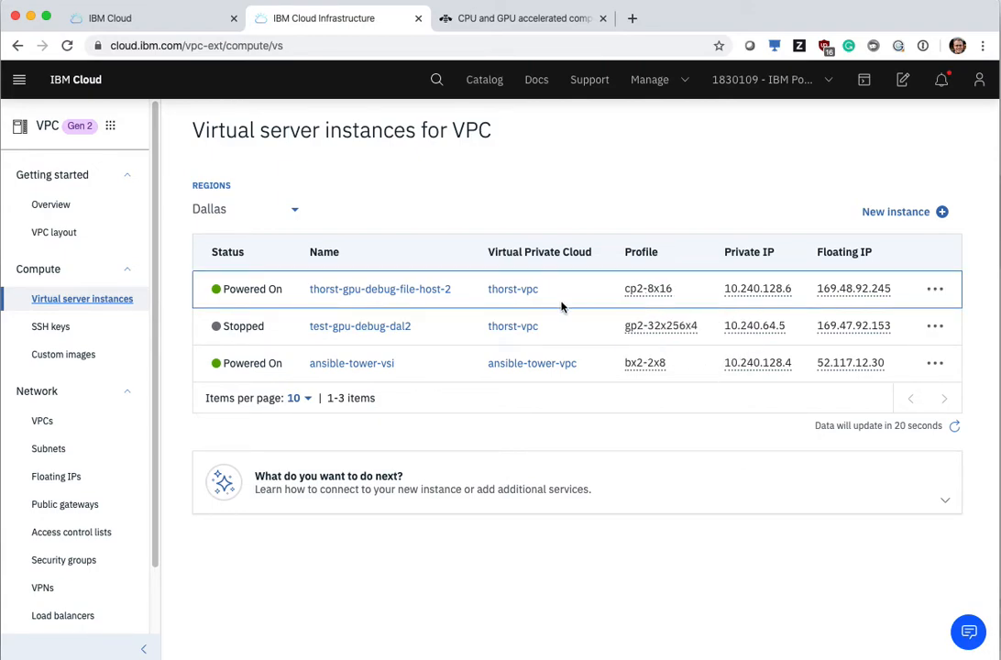
pyautogui.moveTo(633, 375)
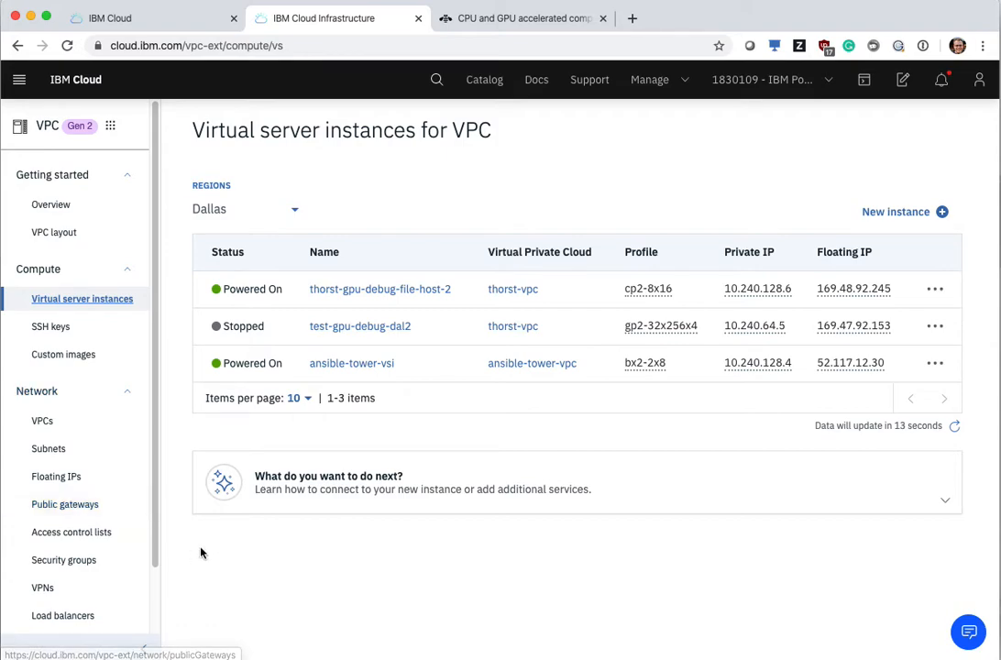
# Step: Start a new virtual server instance named test-demo and assign it to the thorst-vpc virtual private cloud
pyautogui.click(908, 224)
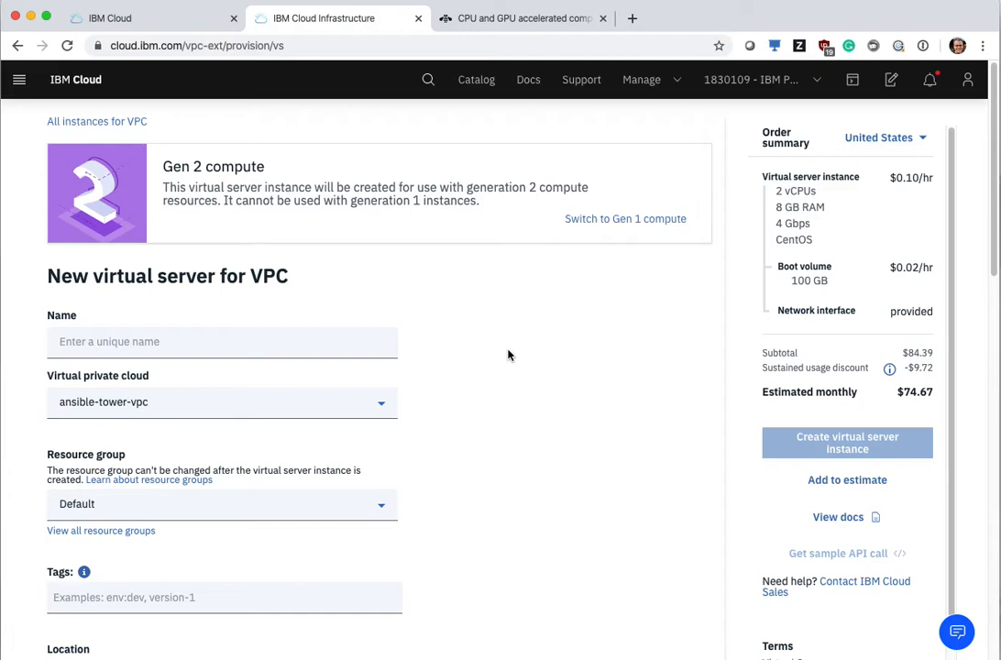
pyautogui.click(339, 341)
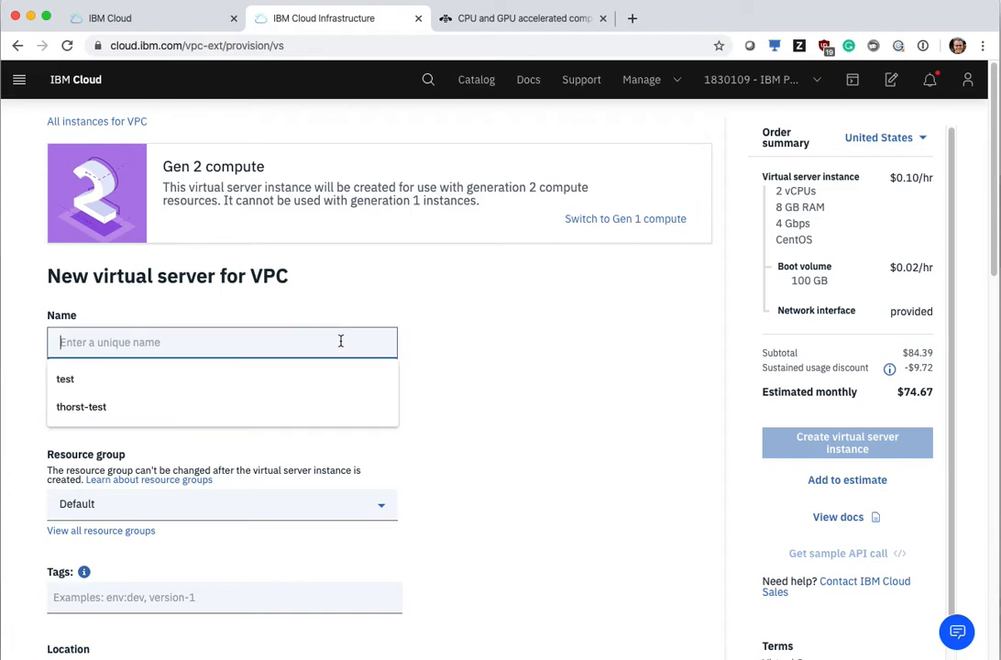
pyautogui.write('test-demo')
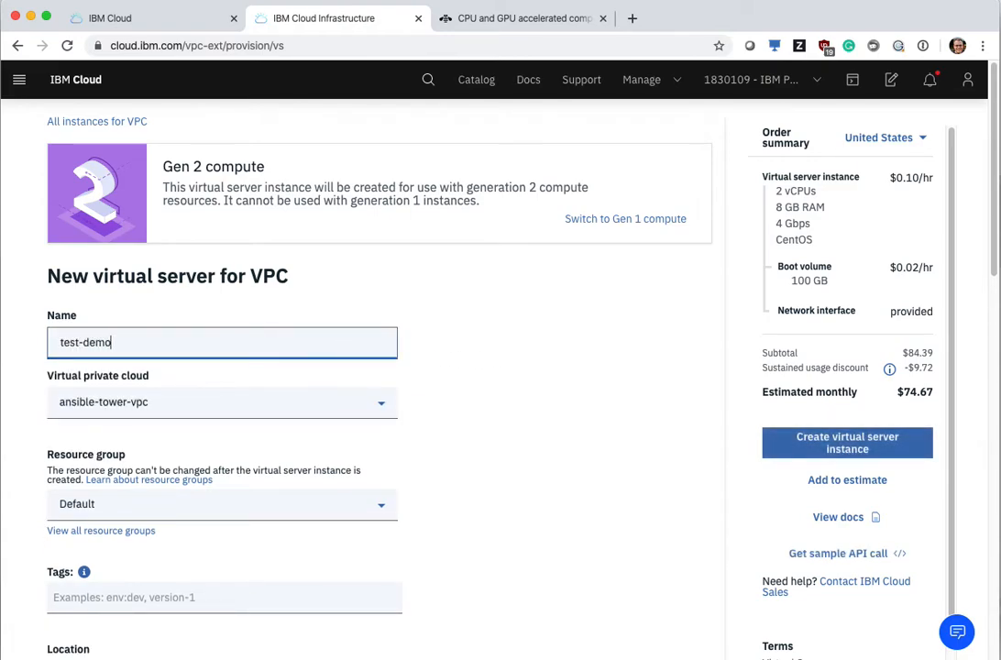
pyautogui.click(337, 410)
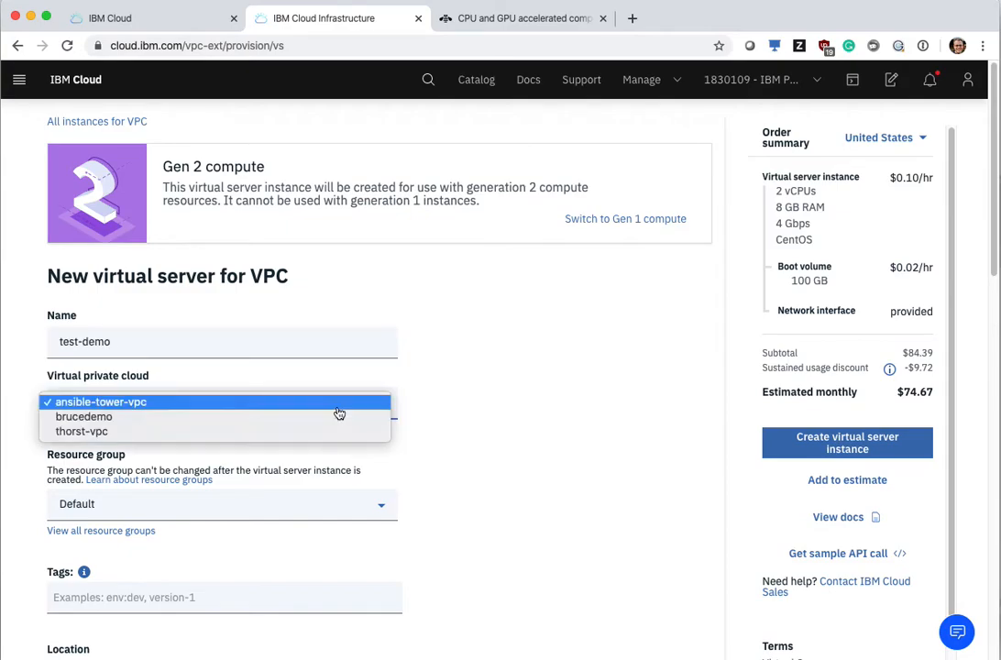
pyautogui.click(280, 431)
# Step: Set the new virtual server's processor architecture to POWER
pyautogui.scroll(-5, 490, 451)
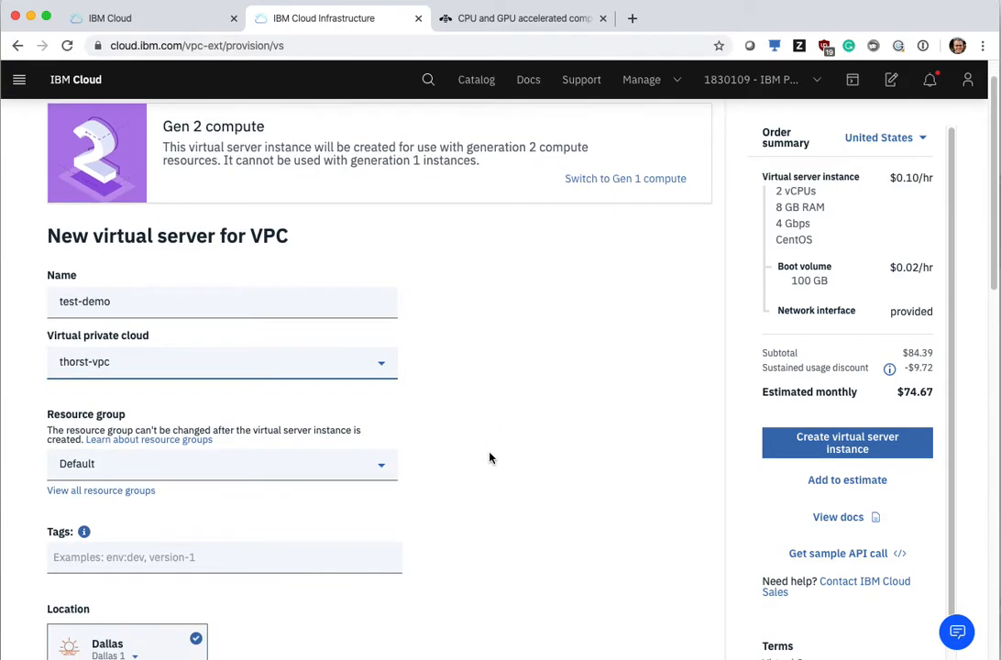
pyautogui.scroll(-5, 490, 457)
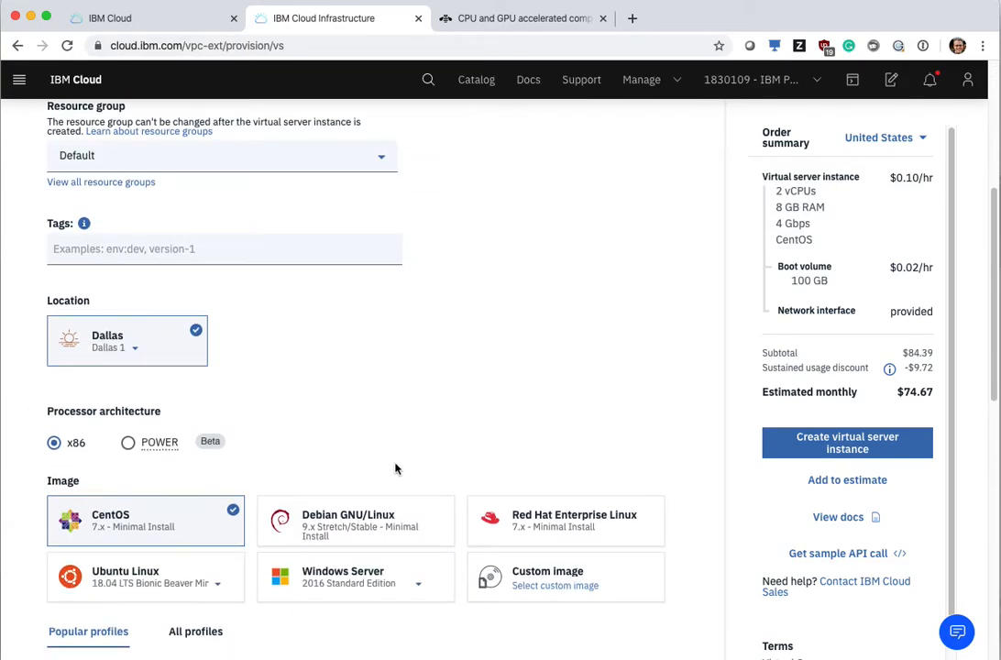
pyautogui.scroll(-1, 400, 465)
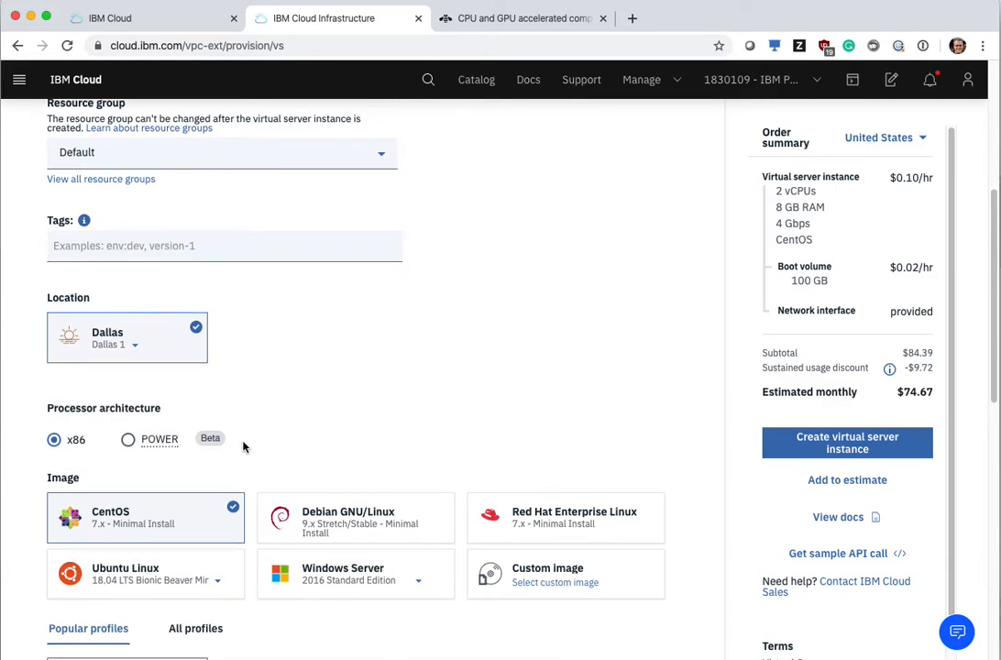
pyautogui.click(129, 448)
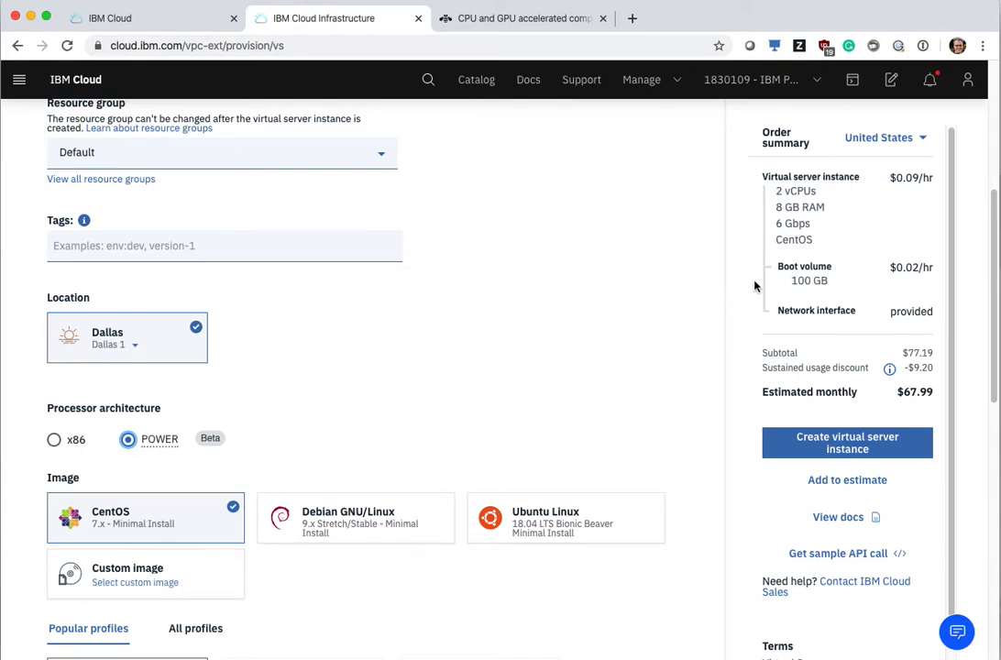
pyautogui.scroll(-5, 653, 290)
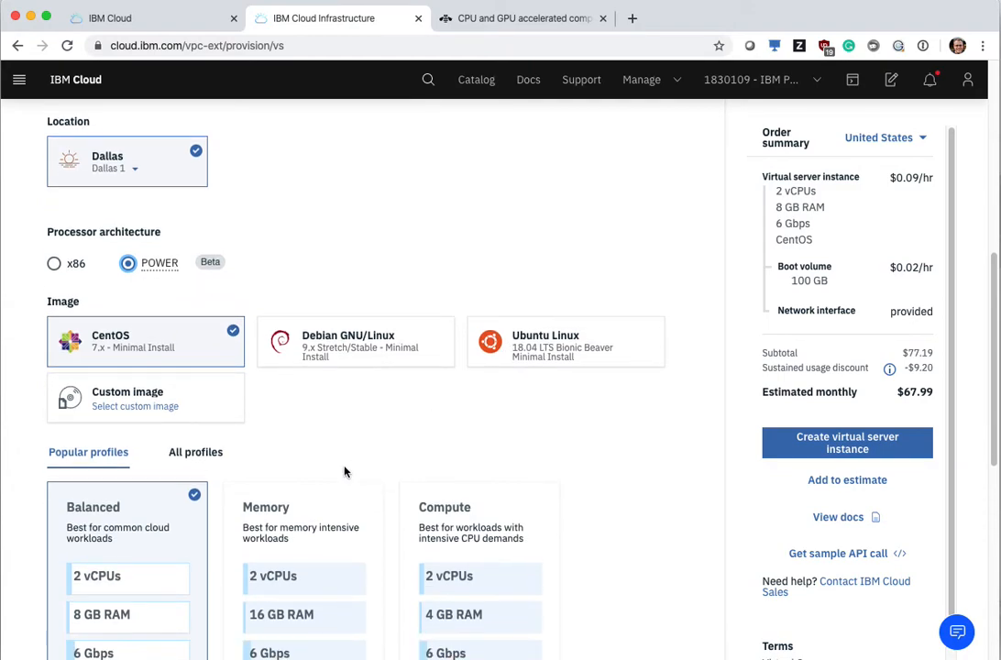
# Step: Compare the x86 images with the POWER ones, keep the POWER architecture, and choose the Ubuntu Linux 18.04 LTS image
pyautogui.scroll(-1, 345, 471)
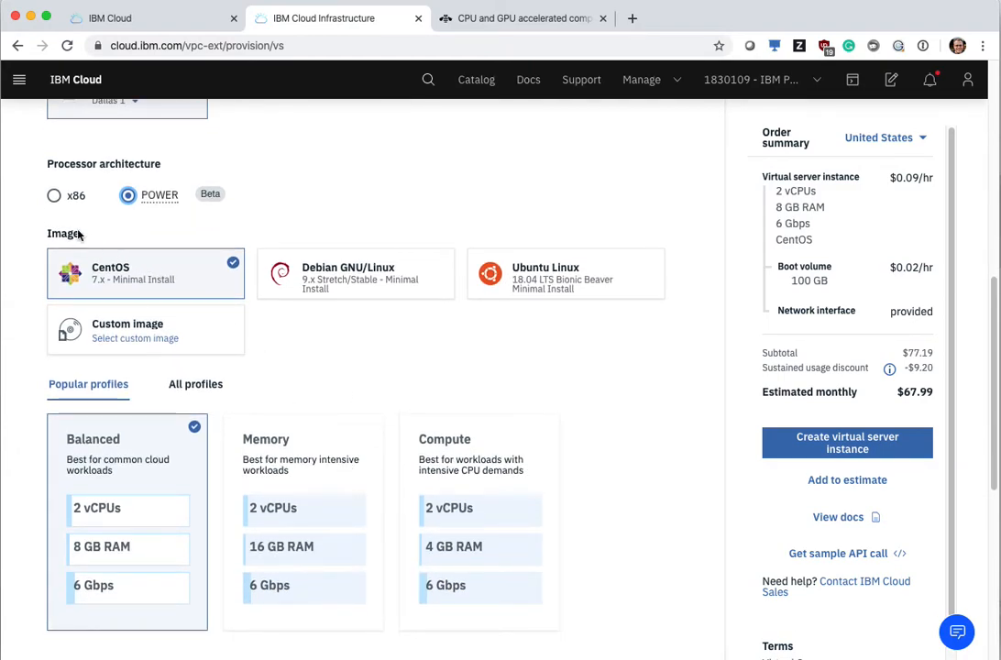
pyautogui.click(54, 195)
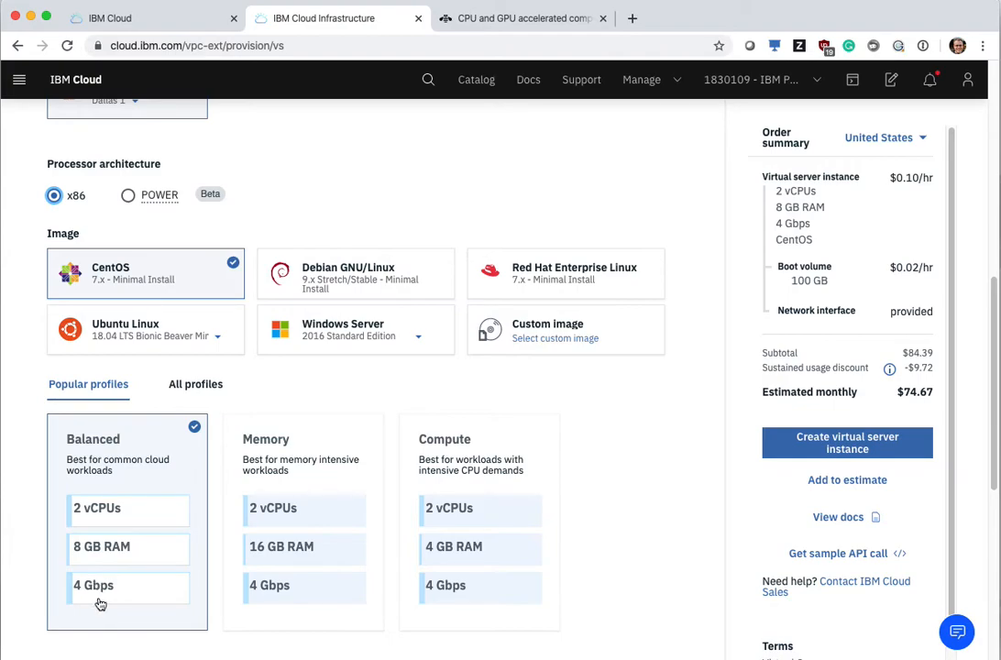
pyautogui.click(128, 195)
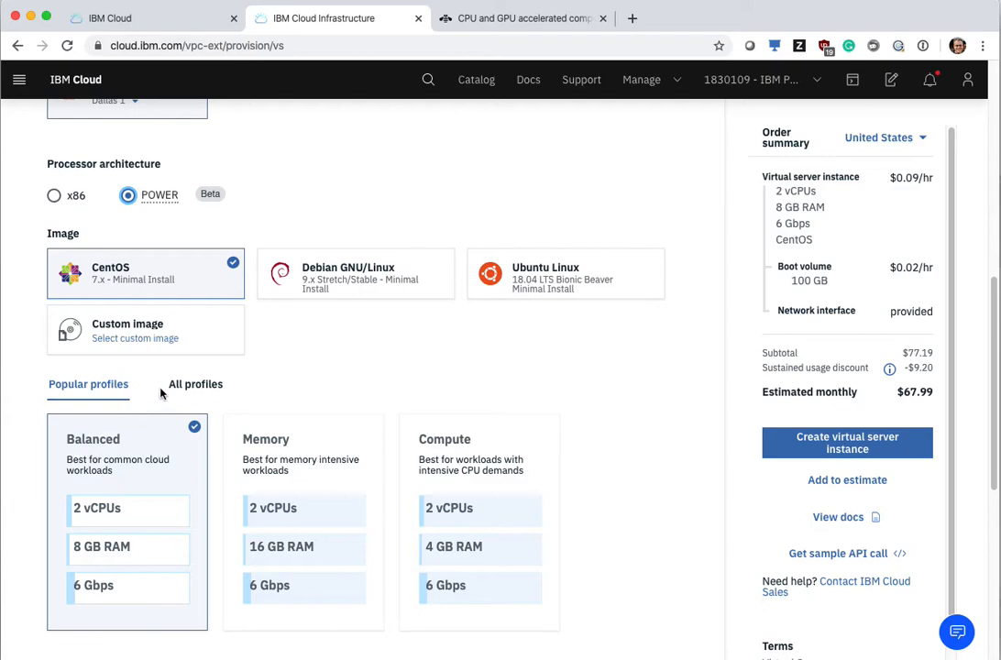
pyautogui.click(514, 274)
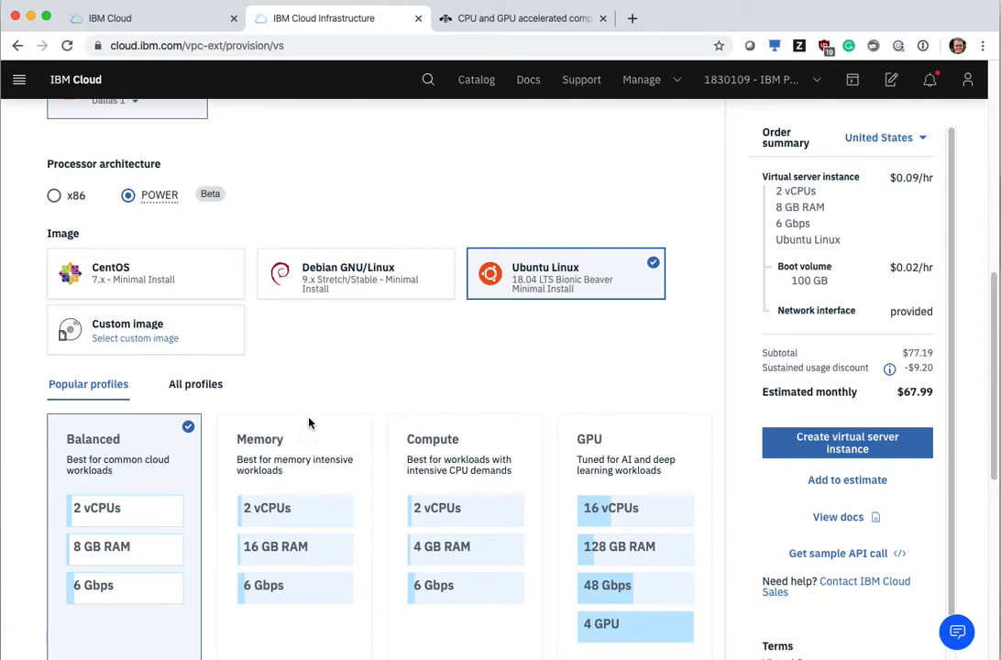
# Step: Examine all Balanced, Compute, Memory and GPU profiles available for the instance, returning to the Balanced list
pyautogui.click(197, 384)
pyautogui.scroll(-1, 510, 535)
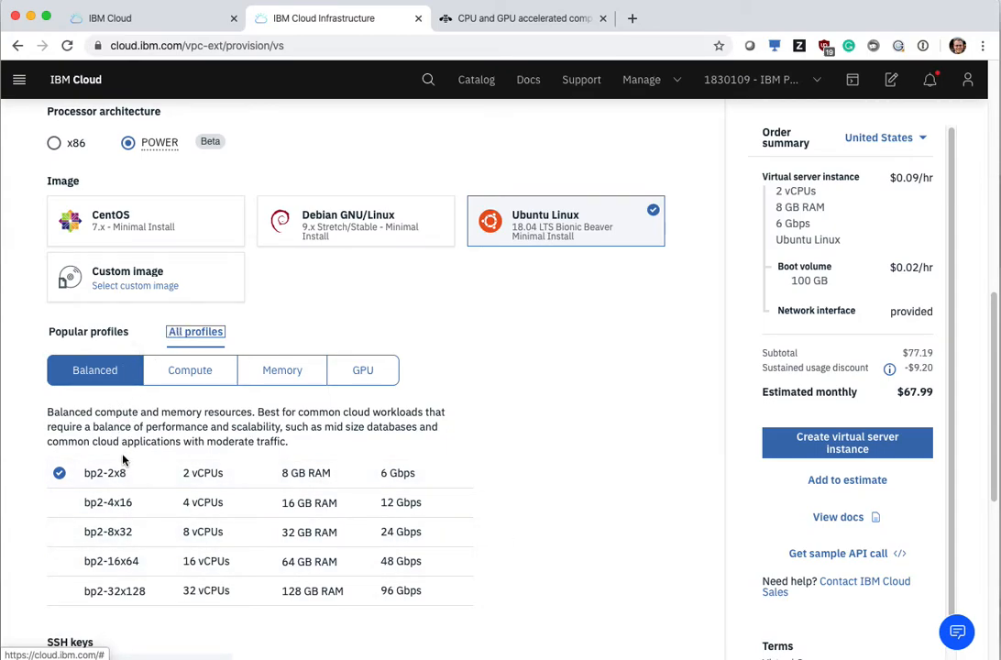
pyautogui.click(188, 373)
pyautogui.click(265, 378)
pyautogui.click(363, 371)
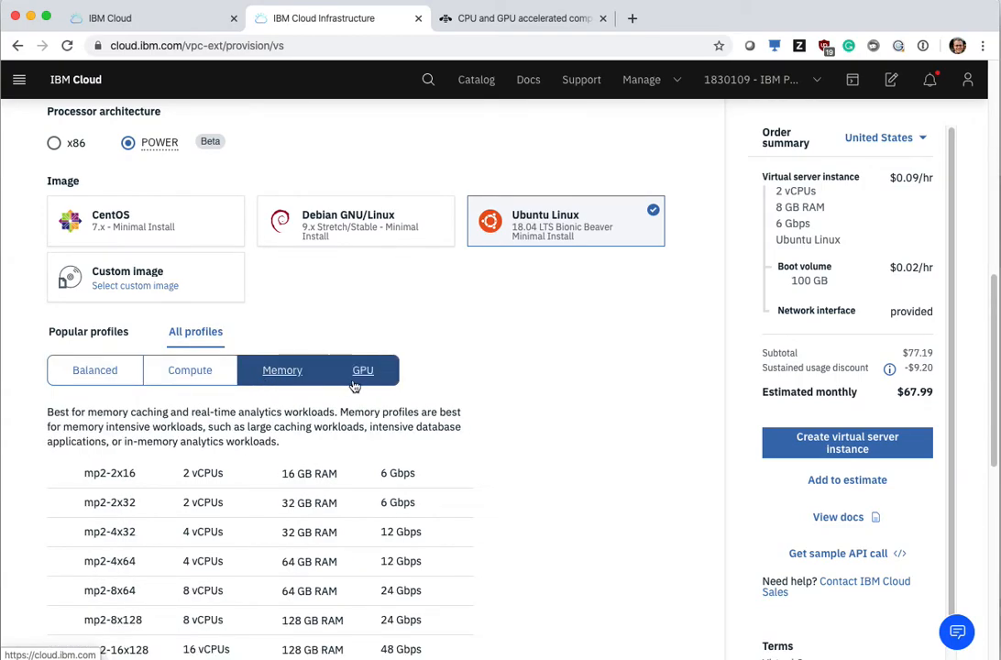
pyautogui.click(116, 381)
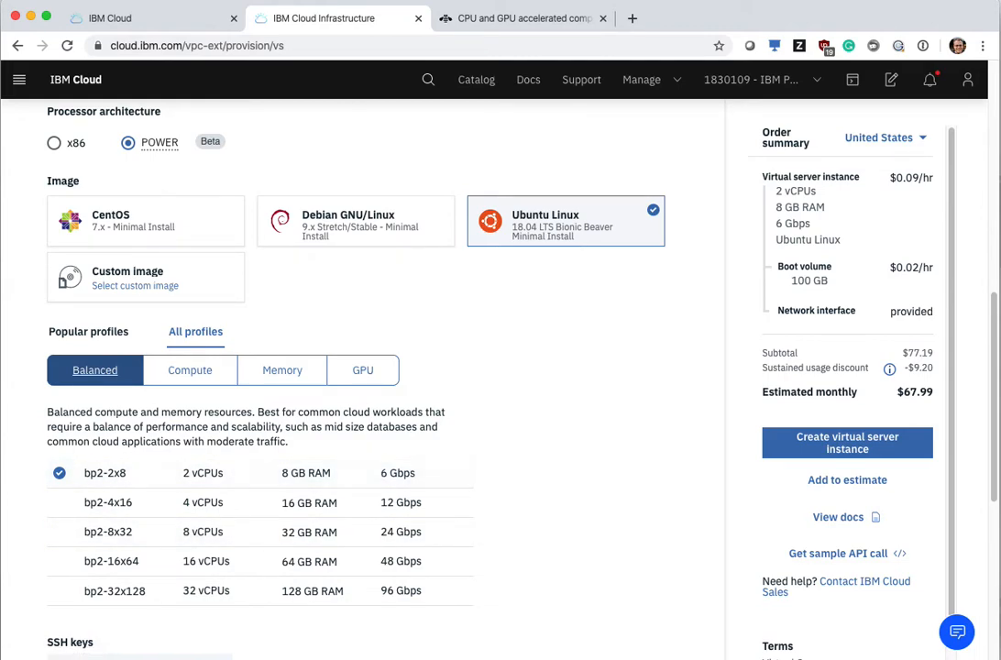
# Step: Review the SSH key, boot volume and network interface settings, and create the test-demo virtual server instance
pyautogui.scroll(-5, 530, 552)
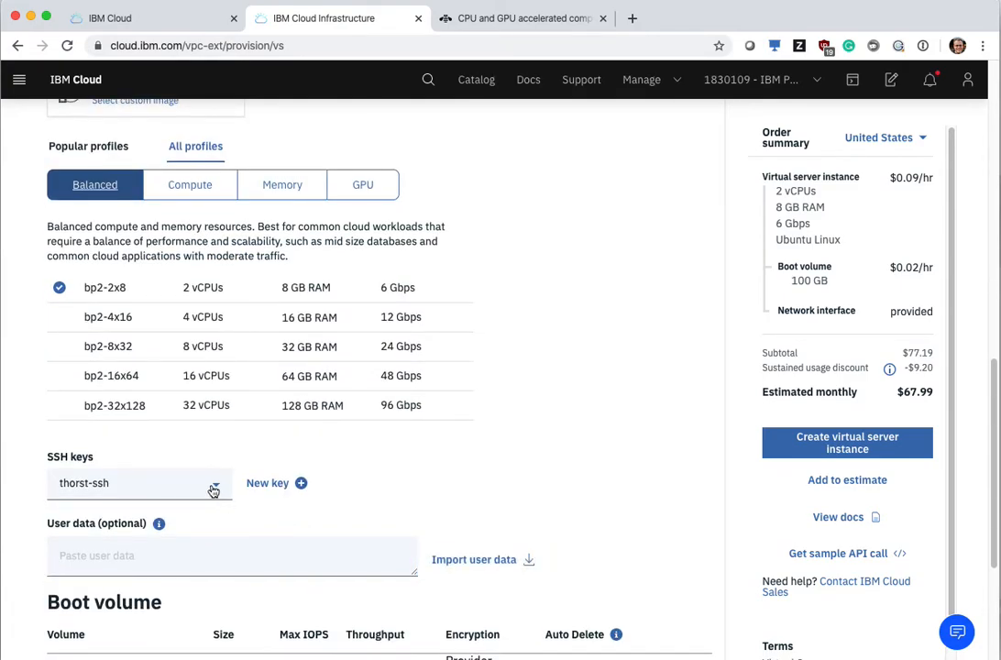
pyautogui.scroll(-5, 572, 474)
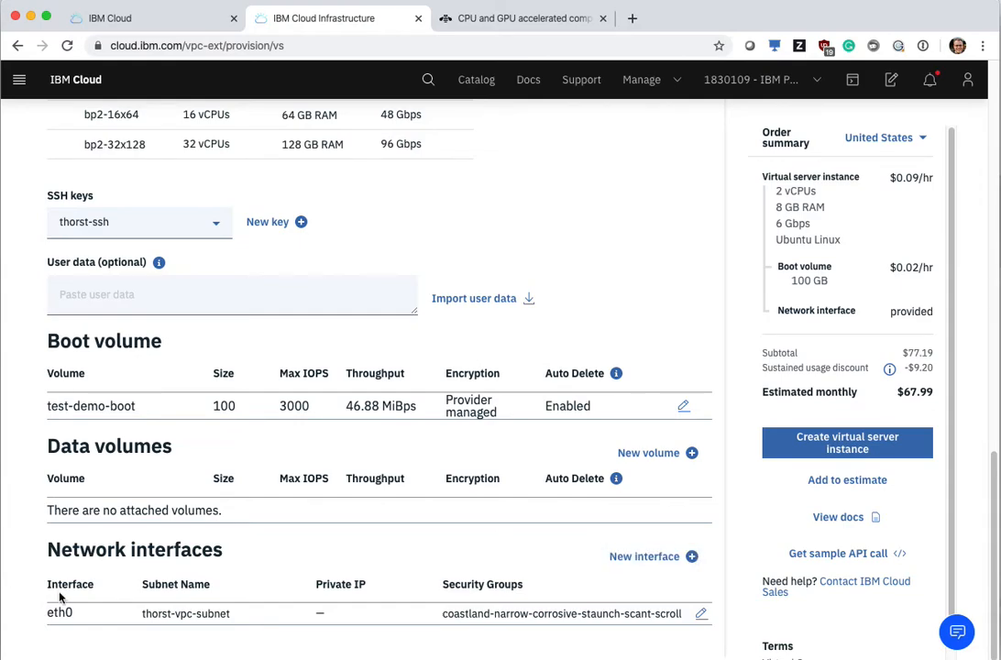
pyautogui.click(800, 452)
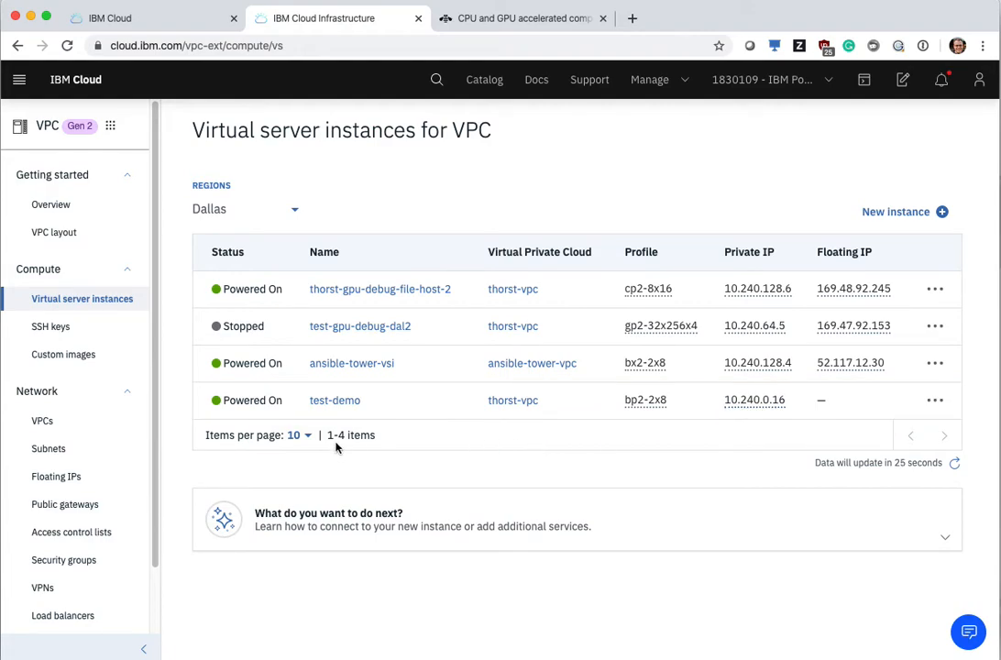
# Step: Open the test-demo instance's details, reserve a floating IP for its eth0 interface, and copy that address
pyautogui.click(349, 404)
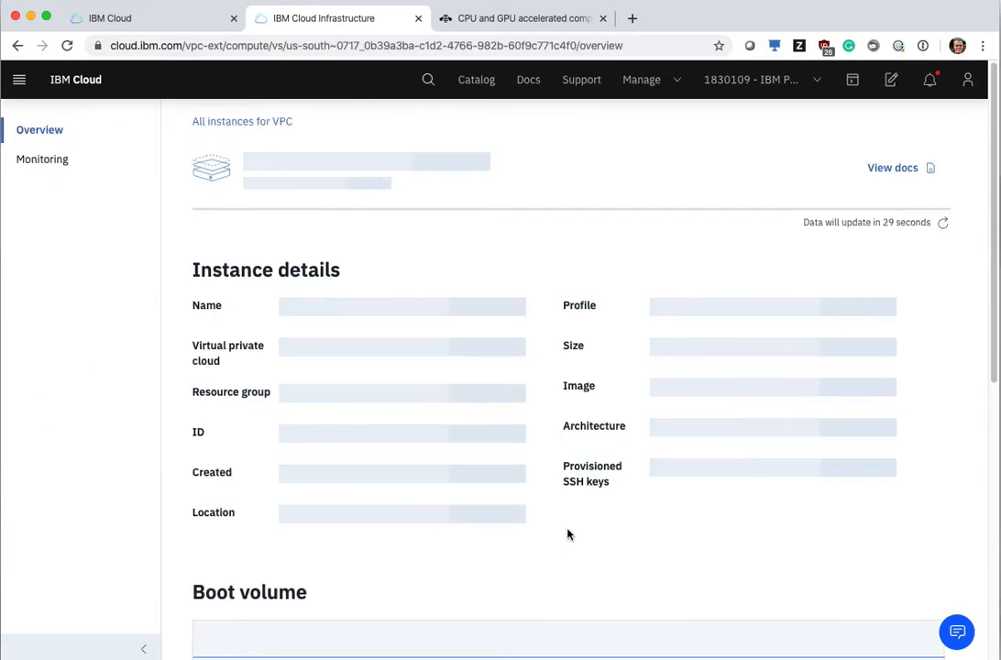
pyautogui.scroll(-5, 570, 532)
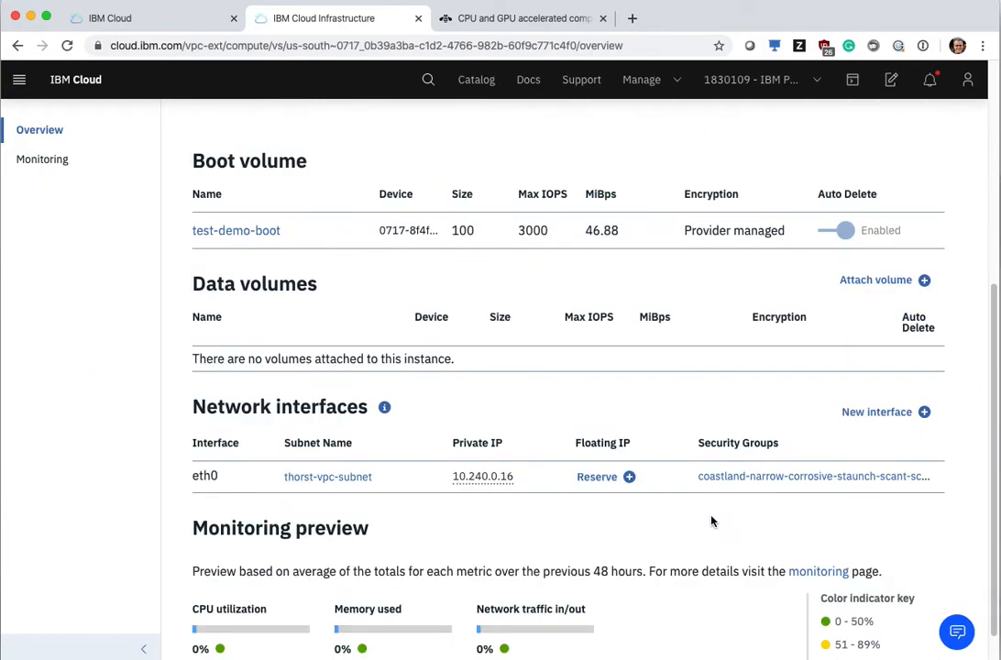
pyautogui.scroll(-1, 711, 521)
pyautogui.click(633, 456)
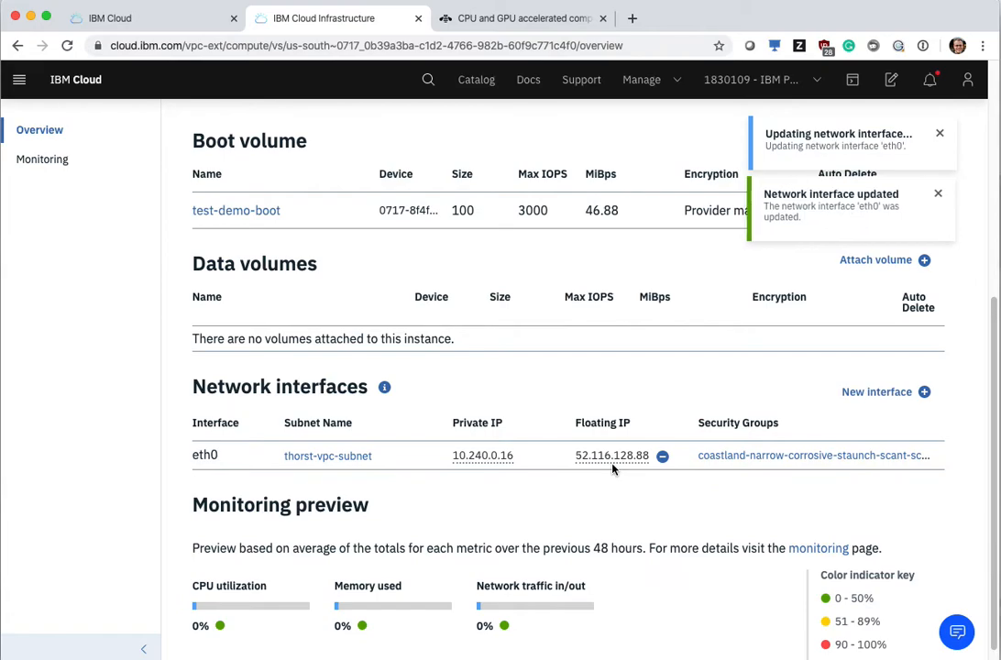
pyautogui.click(621, 461)
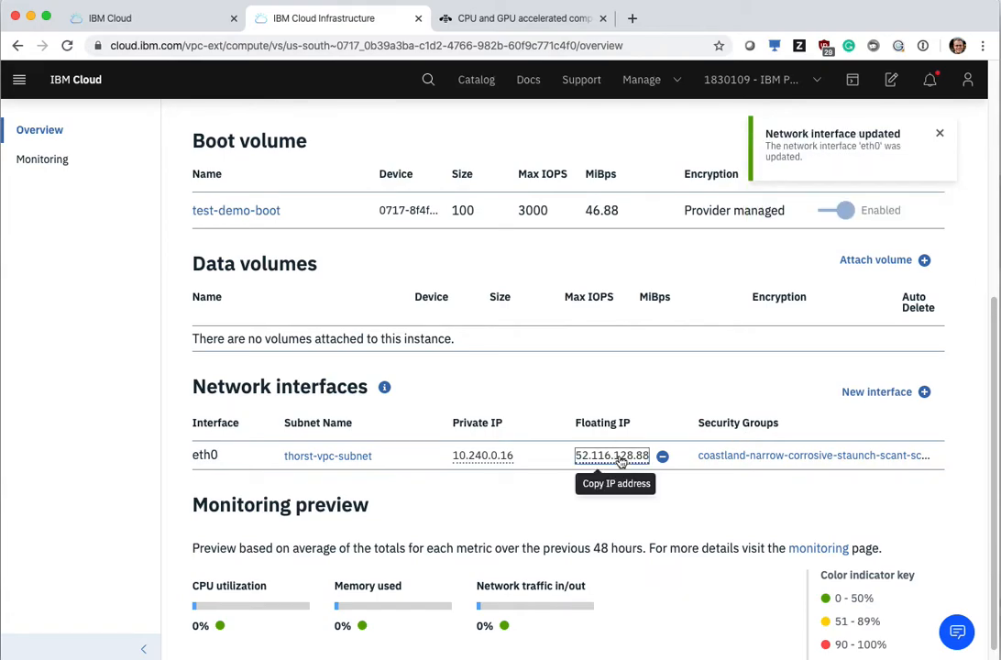
pyautogui.scroll(5, 425, 516)
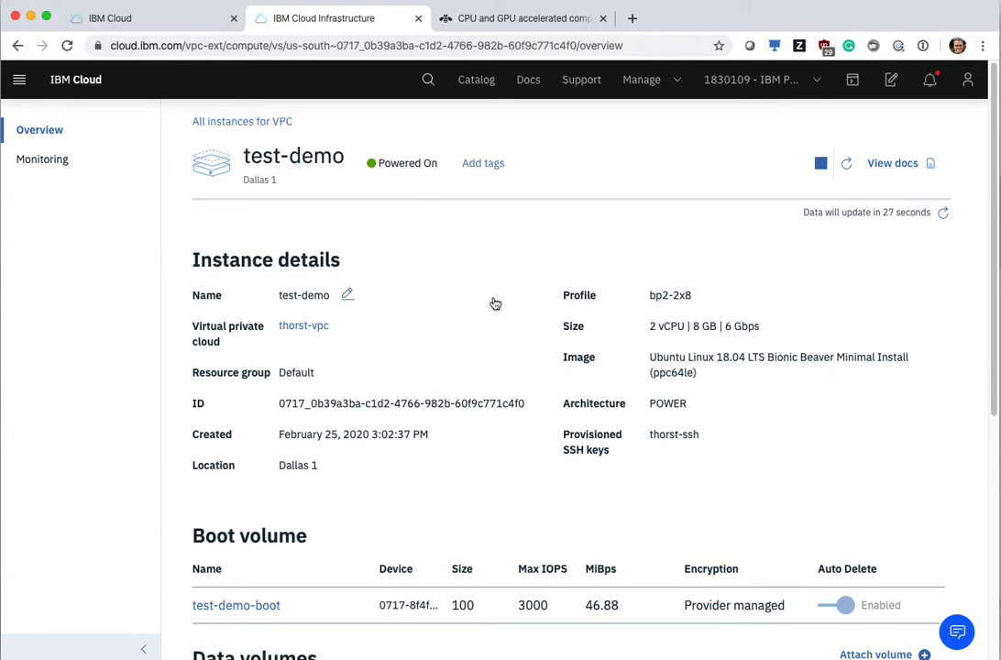
# Step: Switch to the terminal, clear it, and ping the instance's floating IP 52.116.128.88, stopping after a few replies
pyautogui.press('super+Tab')
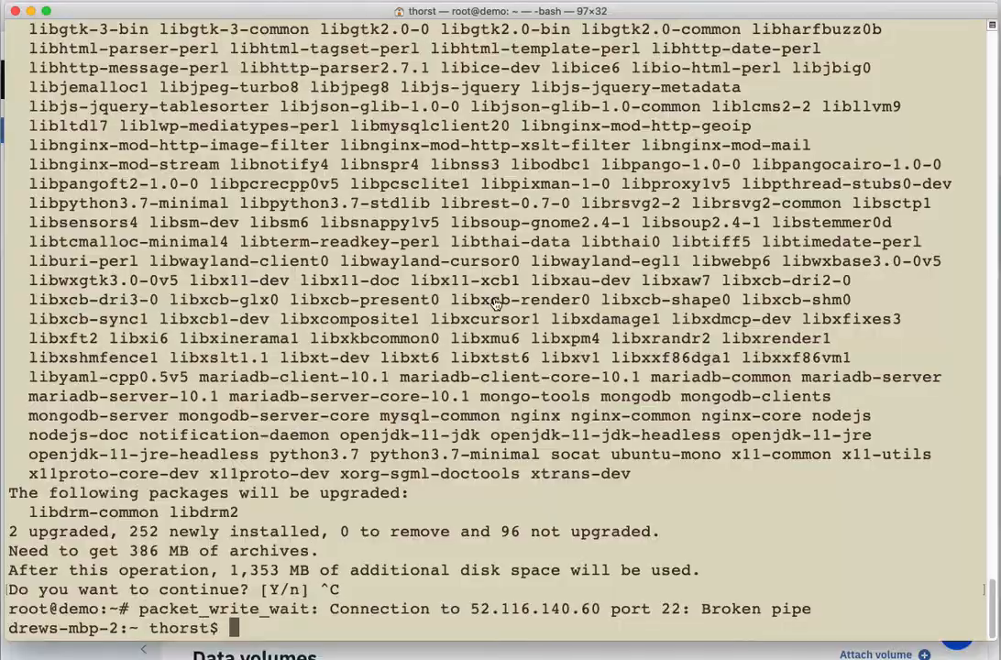
pyautogui.write('clear')
pyautogui.press('Return')
pyautogui.write('ping 52.116.128.88')
pyautogui.press('Return')
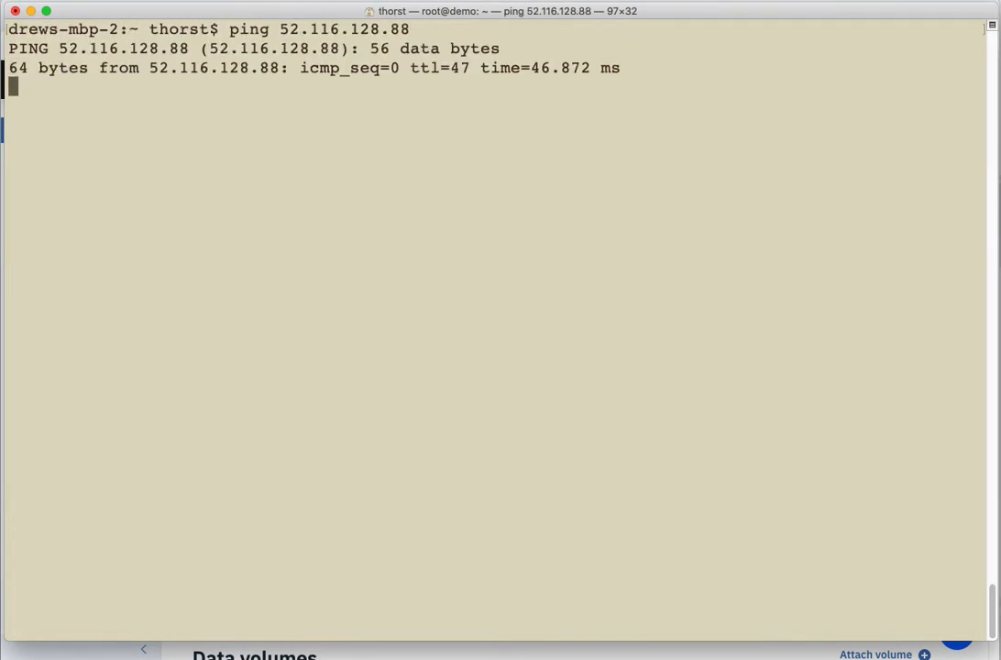
pyautogui.hotkey('ctrl', 'c')
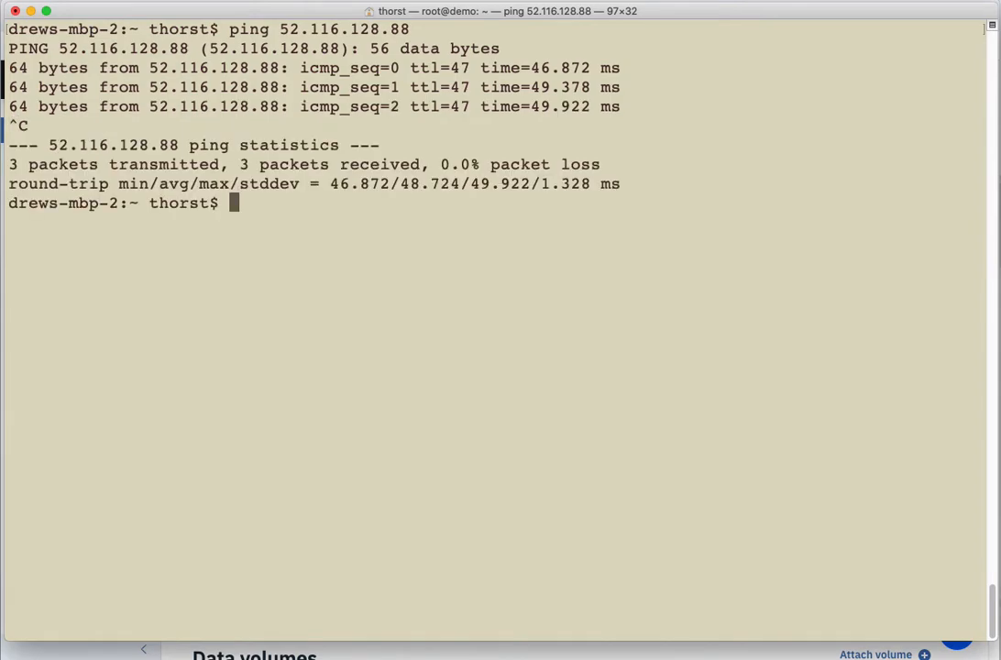
# Step: Connect over SSH as root to 52.116.128.88, accept the host key, and highlight ppc64le in the welcome message
pyautogui.write('ssh root@')
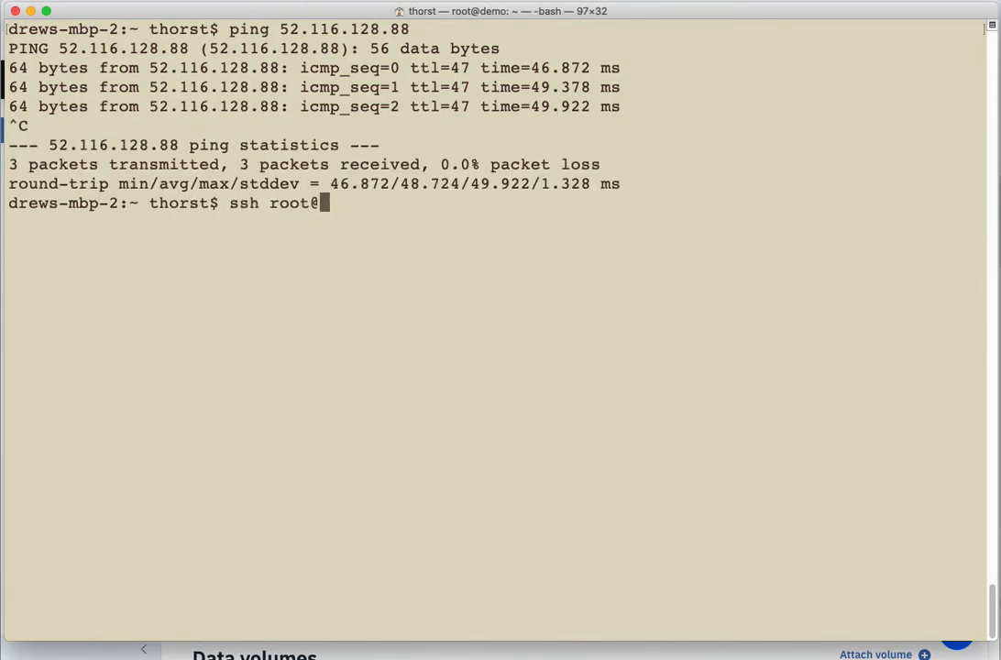
pyautogui.press('super+v')
pyautogui.press('Return')
pyautogui.write('yes')
pyautogui.press('Return')
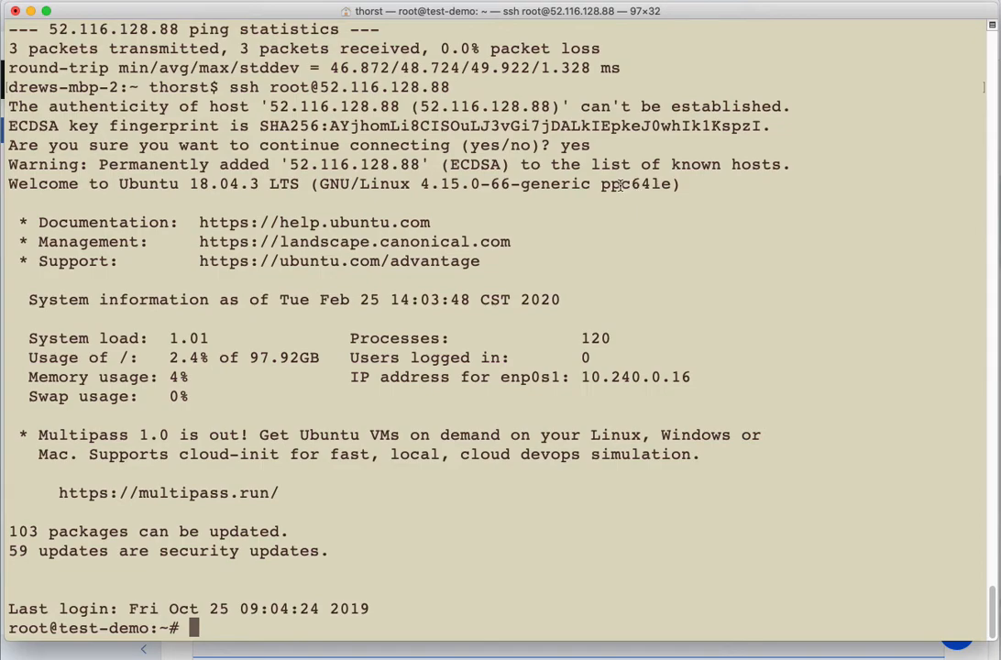
pyautogui.moveTo(601, 185); pyautogui.dragTo(676, 185)
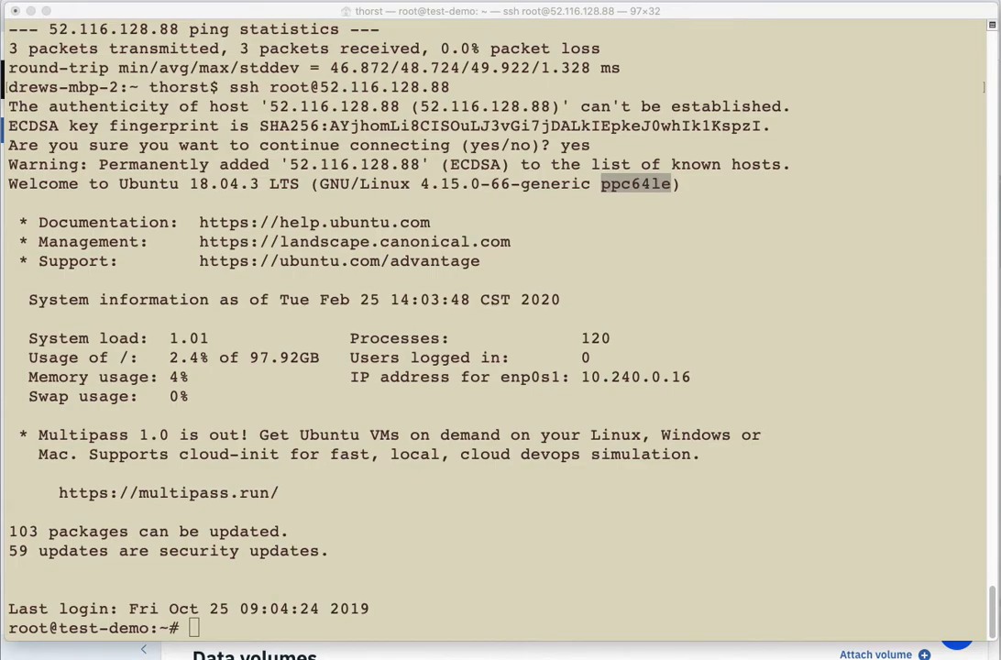
# Step: List the server's processor entries by running cat /proc/cpuinfo | egrep -i 'cpu|processor'
pyautogui.click(515, 588)
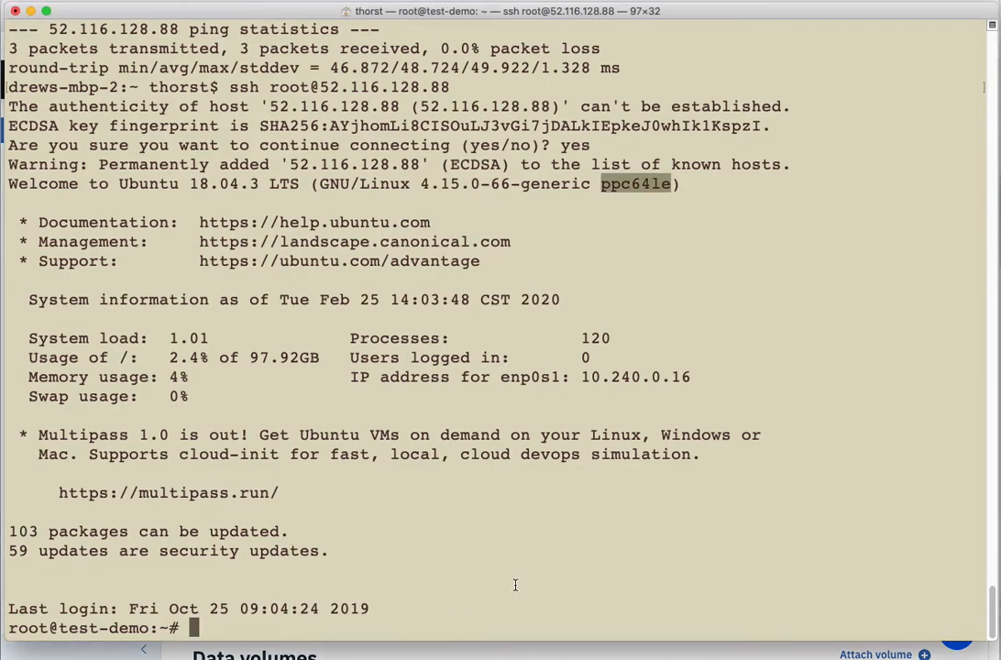
pyautogui.press('super+v')
pyautogui.press('Return')
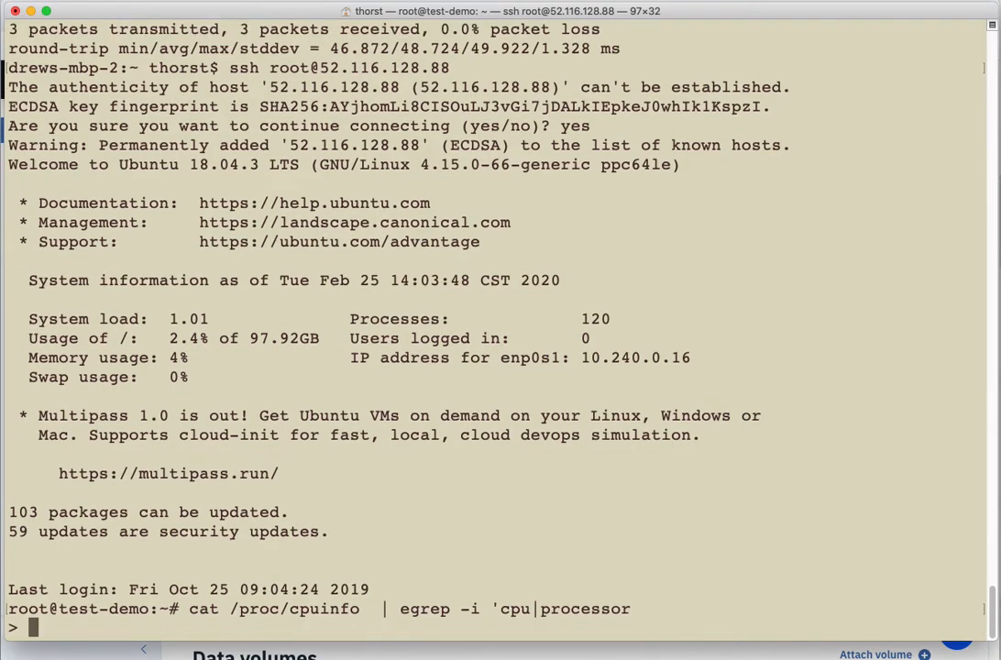
pyautogui.hotkey('ctrl', 'c')
pyautogui.press('Up')
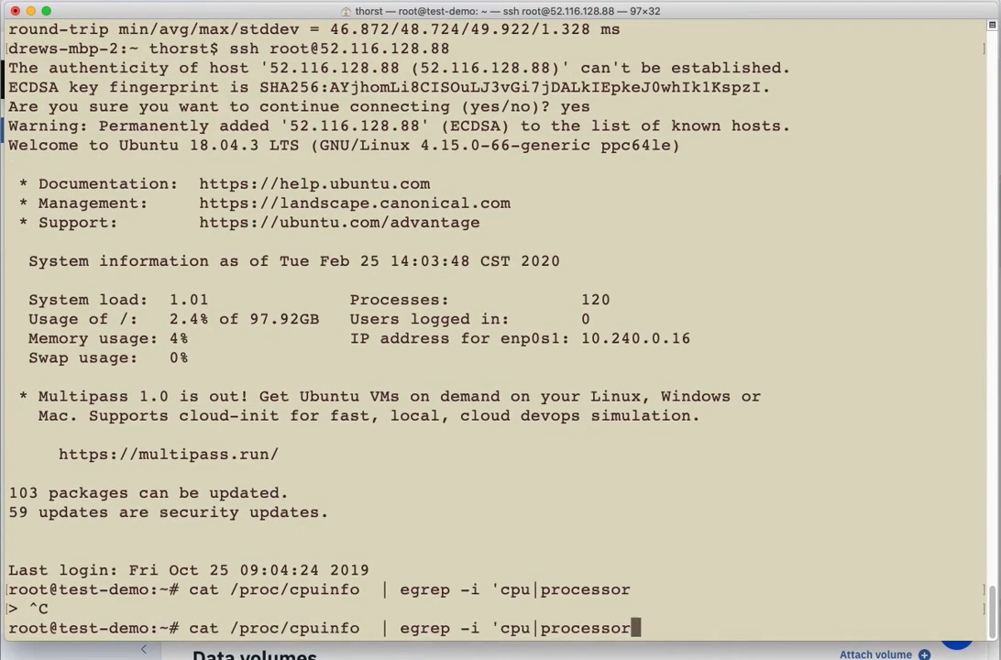
pyautogui.write("'")
pyautogui.press('Return')
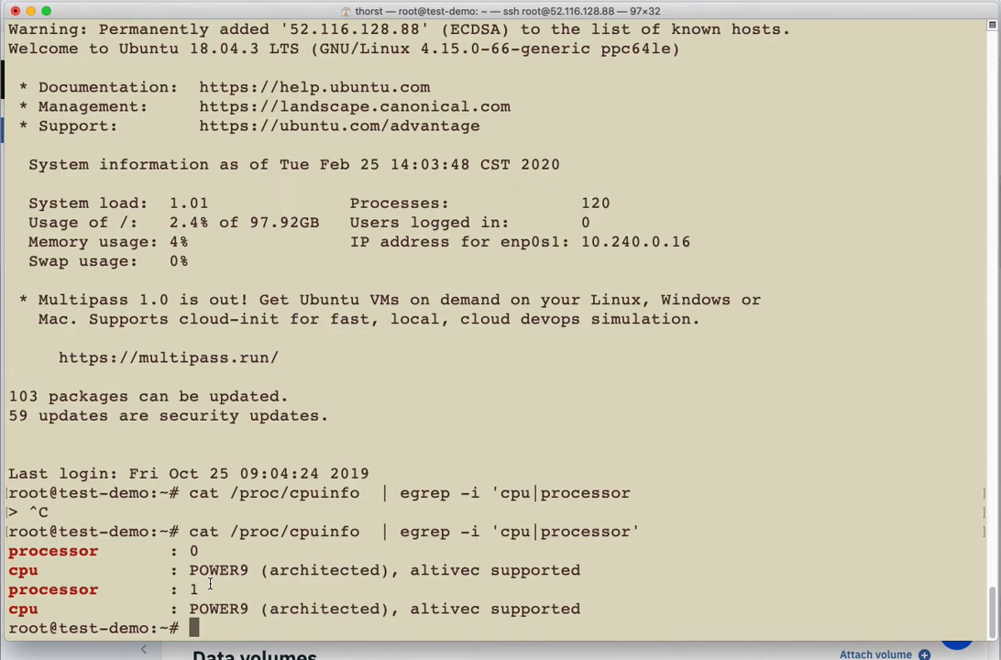
# Step: Set the SMT level to 4 with ppc64_cpu --smt=4 and list the processor entries from /proc/cpuinfo again
pyautogui.write('ppc6')
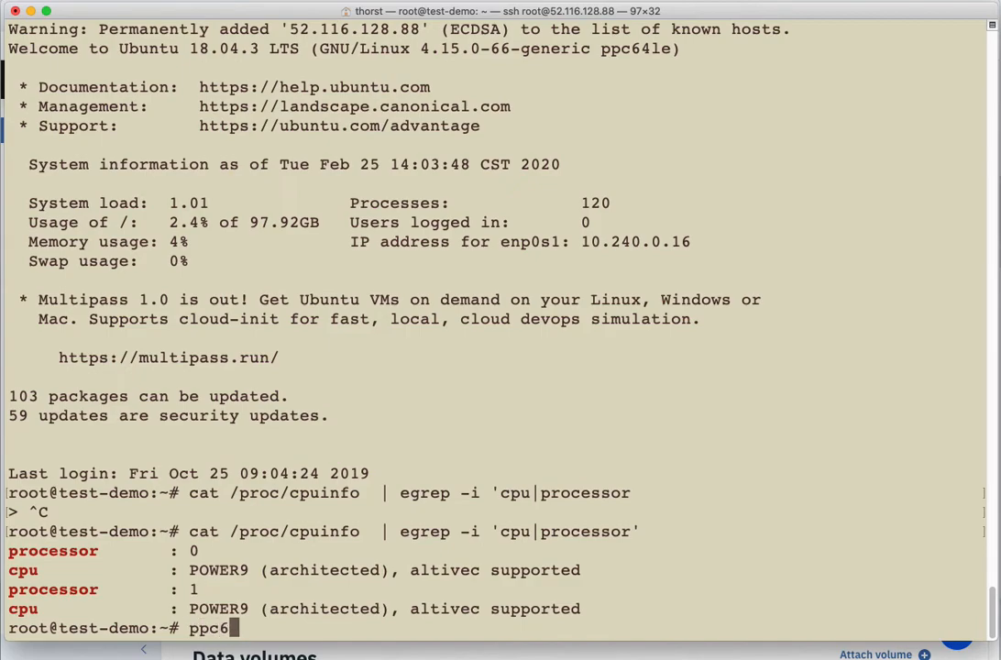
pyautogui.write('4_cpu --smt=4')
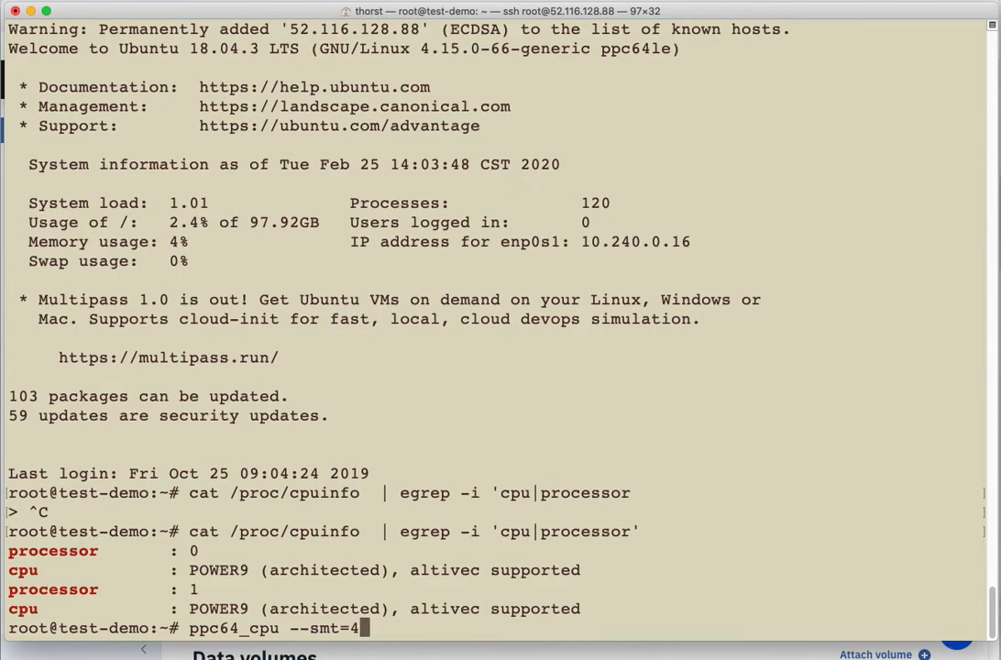
pyautogui.press('Return')
pyautogui.press('Up')
pyautogui.press('Up')
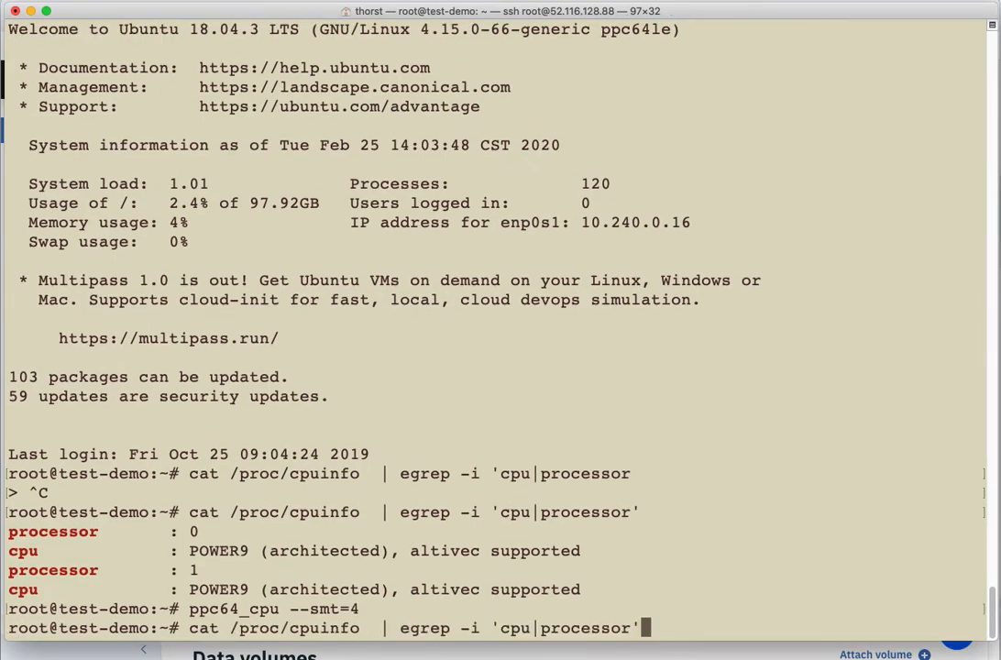
pyautogui.press('Return')
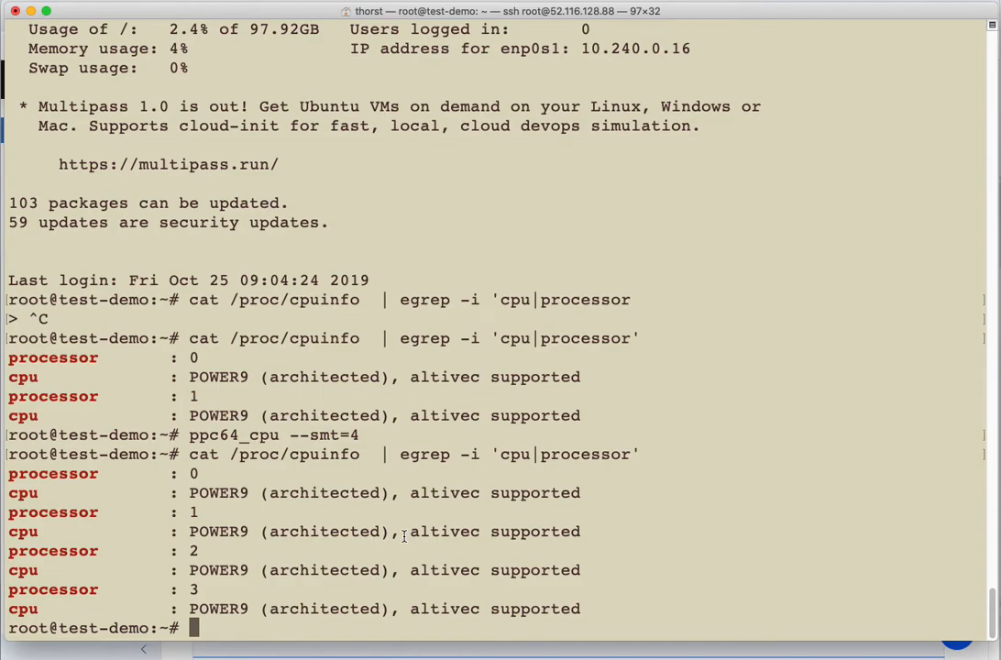
# Step: Check the processor clock speed by running ppc64_cpu --frequency
pyautogui.write('ppc64_')
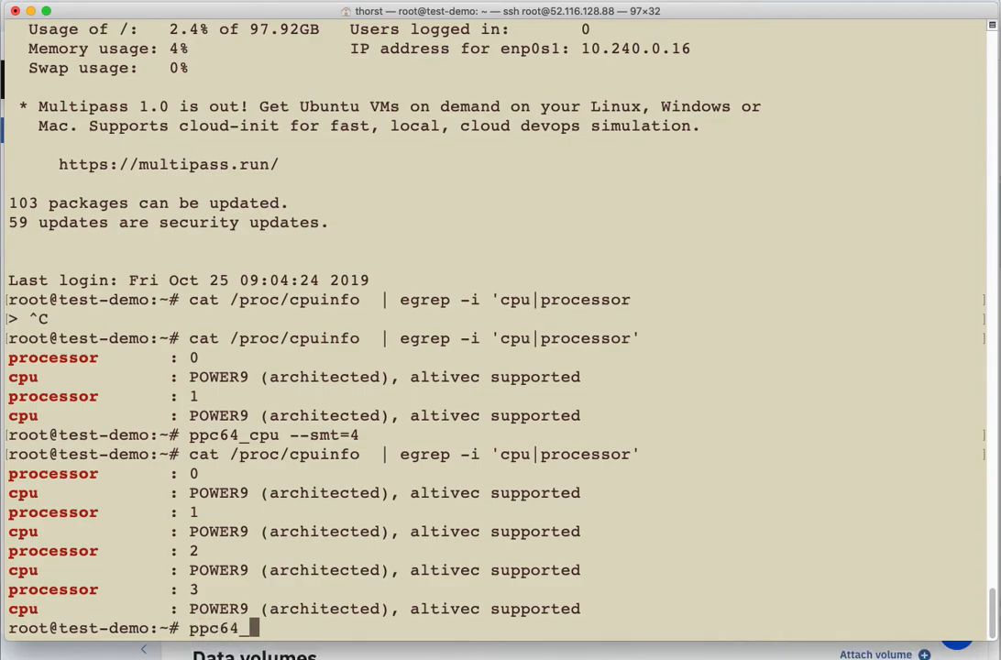
pyautogui.write('cpu ---frequ')
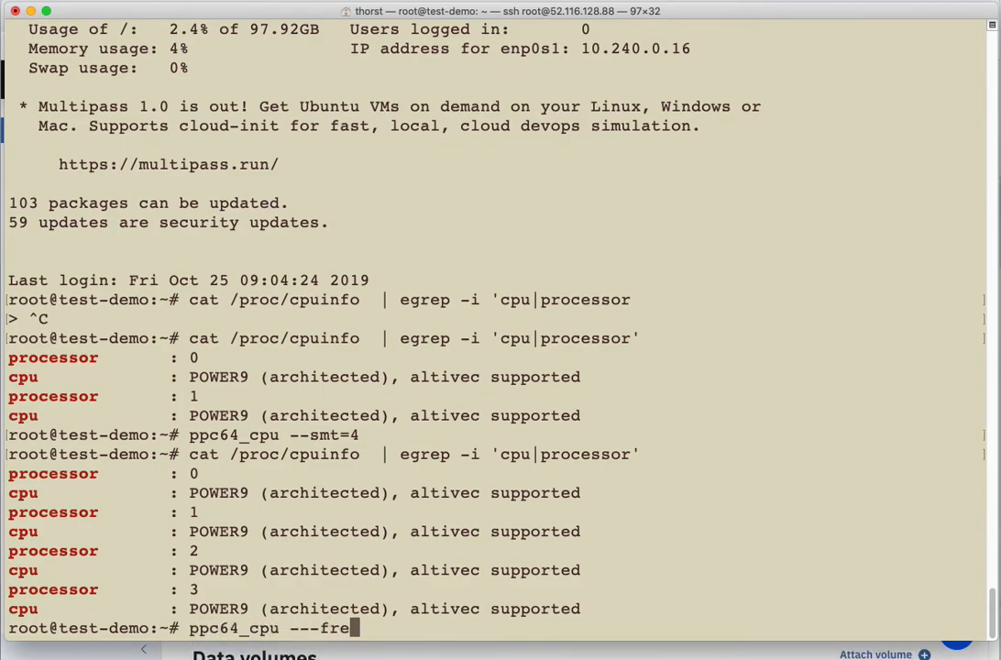
pyautogui.press('BackSpace')
pyautogui.press('BackSpace')
pyautogui.press('BackSpace')
pyautogui.press('BackSpace')
pyautogui.press('BackSpace')
pyautogui.press('BackSpace')
pyautogui.write('fr')
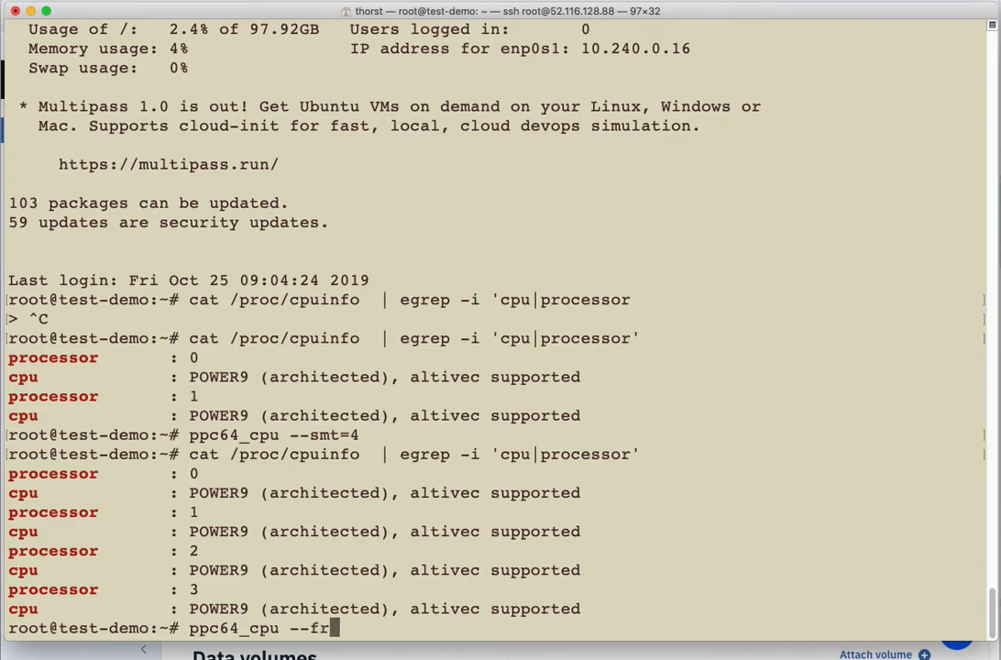
pyautogui.write('equency')
pyautogui.press('Return')
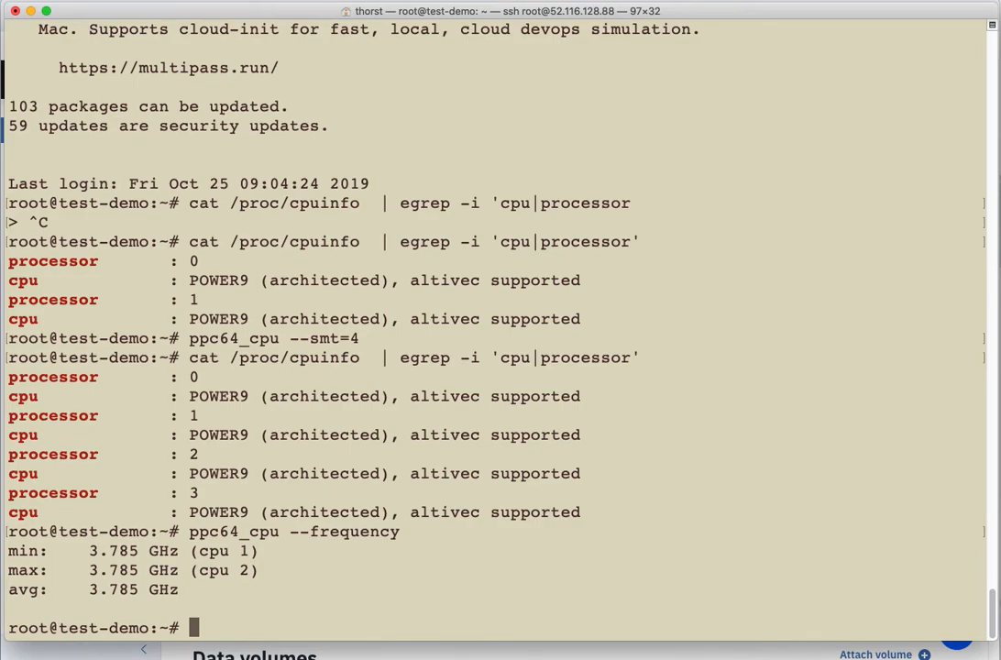
# Step: Clear the terminal and refresh the server's package lists with apt-get update
pyautogui.write('cela')
pyautogui.press('BackSpace')
pyautogui.press('BackSpace')
pyautogui.press('BackSpace')
pyautogui.write('lear')
pyautogui.press('Return')
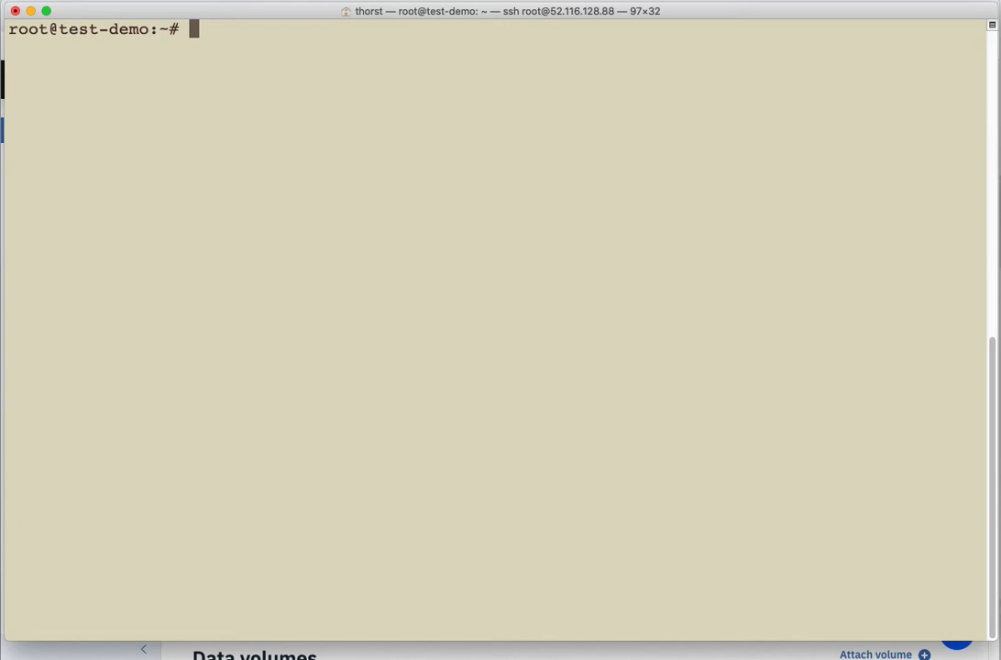
pyautogui.write('apt-get update')
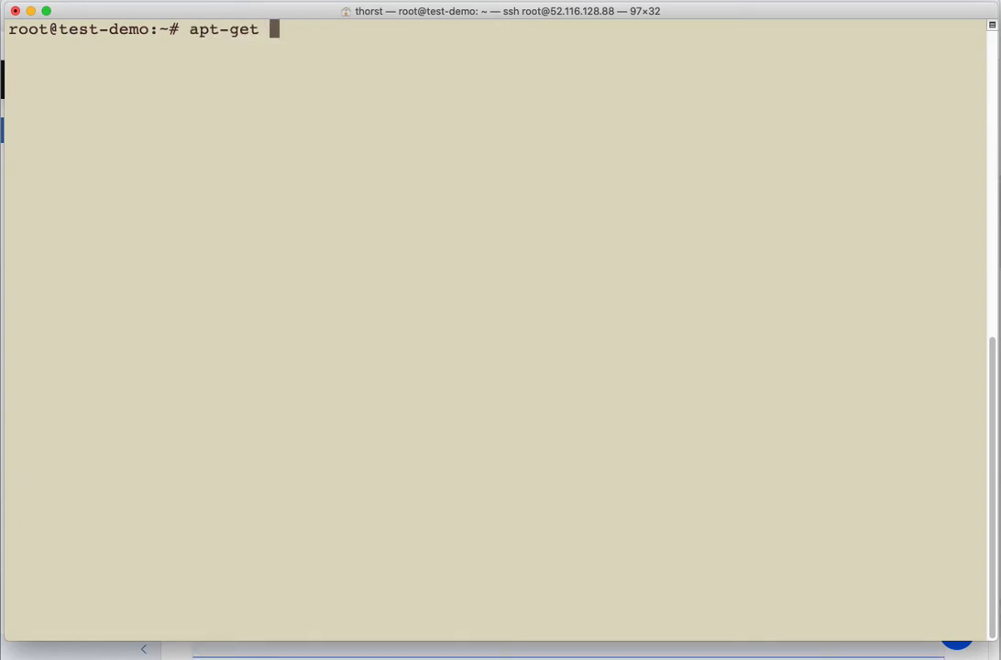
pyautogui.press('Return')
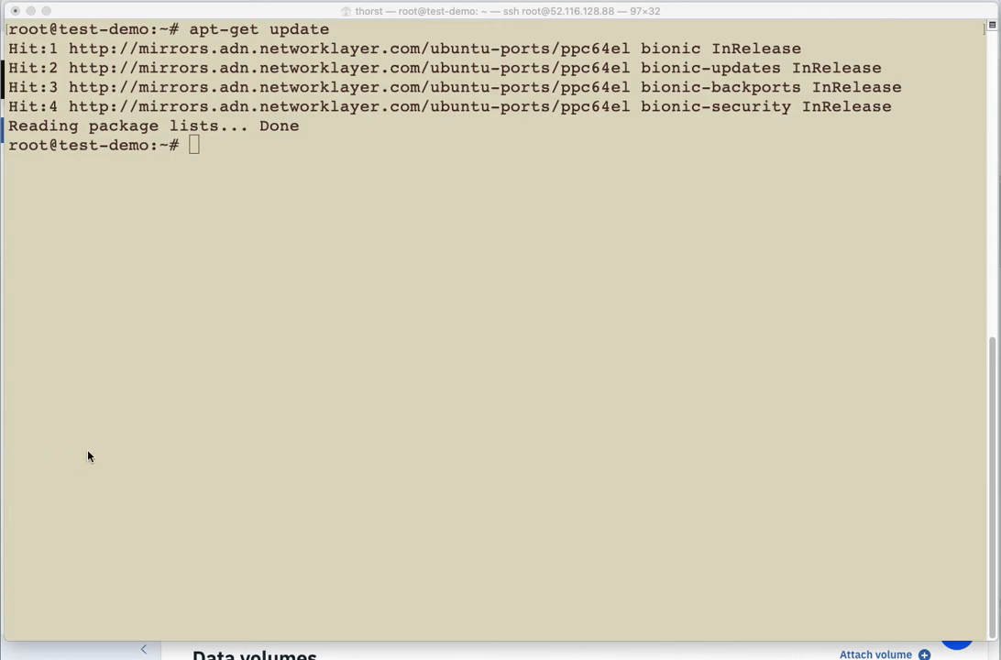
# Step: Preview the apt-get install of mariadb-server, mongodb, openjdk-11-jdk, nginx, nodejs, python3.7 and erlang, cancel at the confirmation prompt, and clear the terminal
pyautogui.click(298, 401)
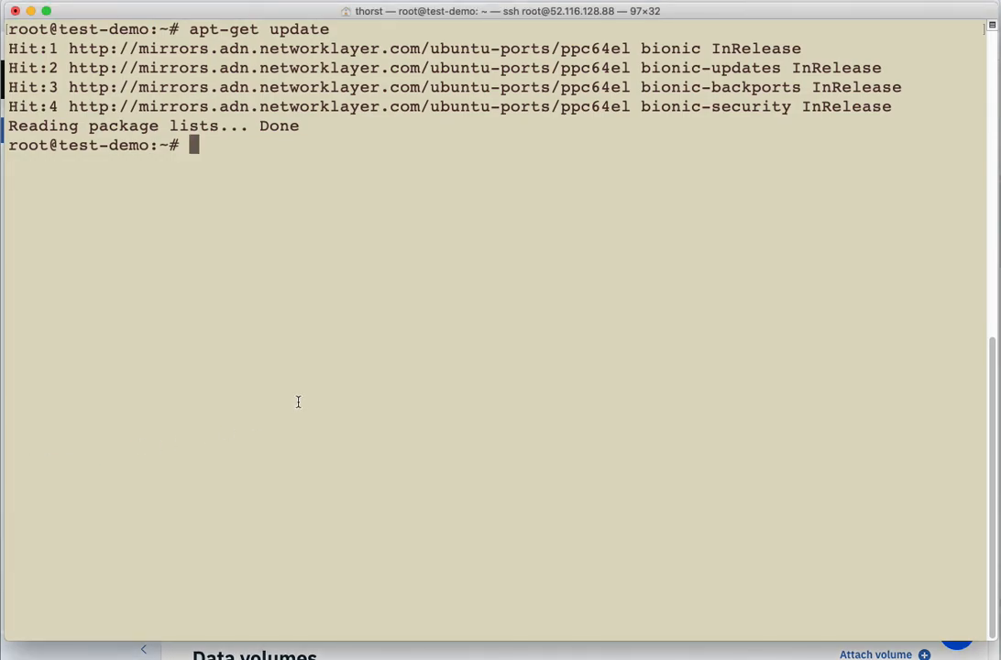
pyautogui.write('apt-get install ma')
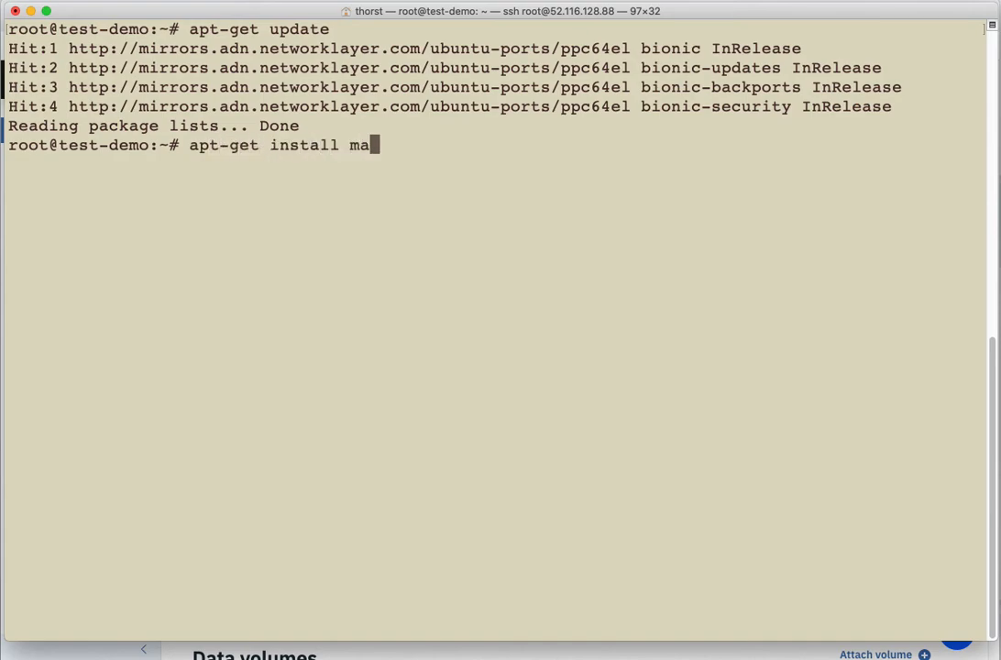
pyautogui.write('riadb-s')
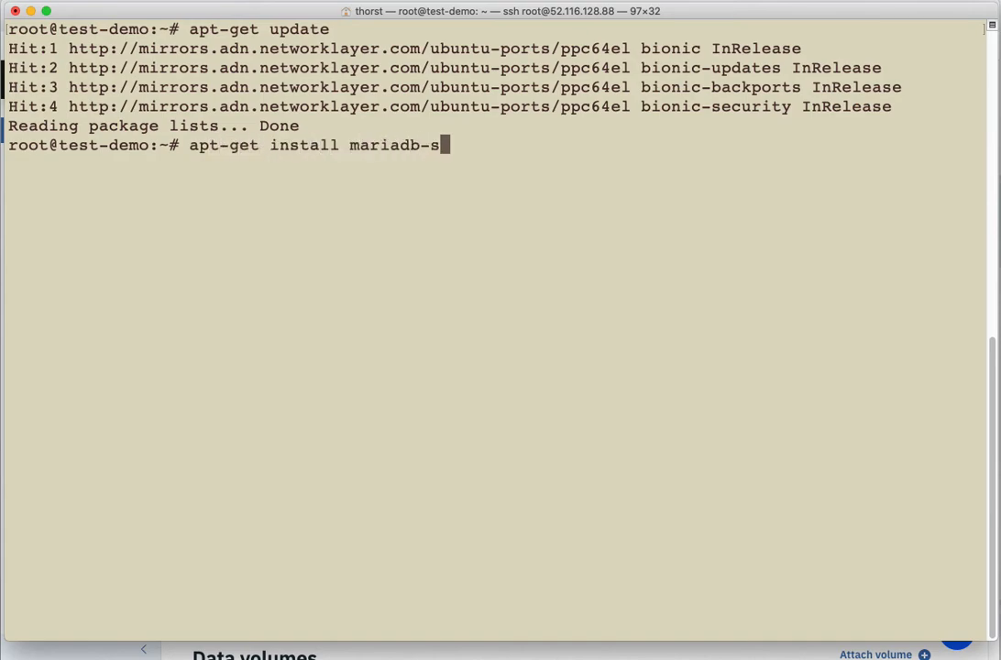
pyautogui.write('erver mo')
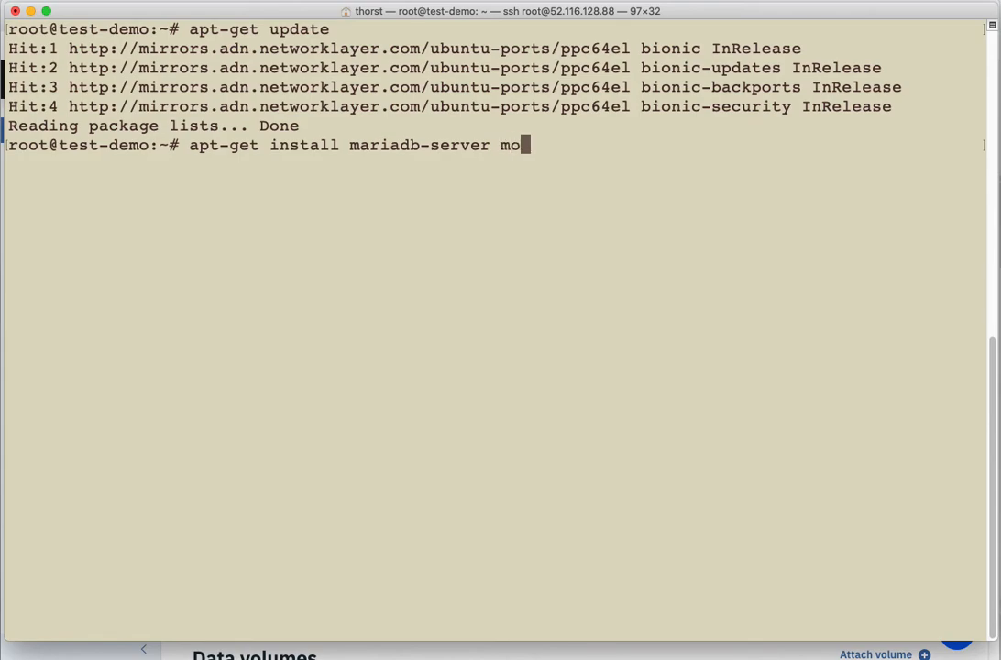
pyautogui.write('ngodb open')
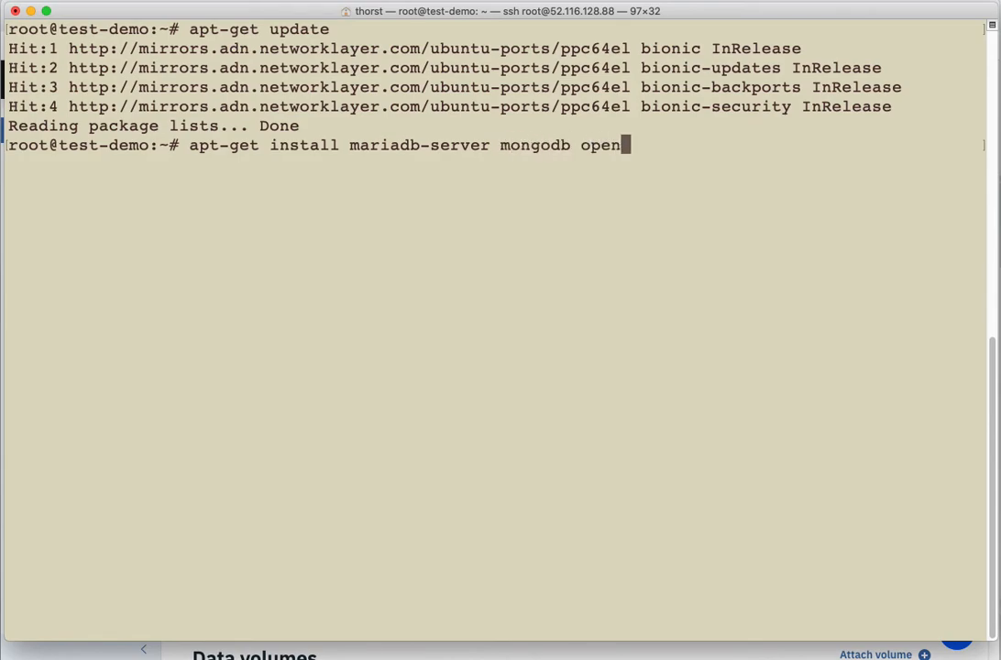
pyautogui.write('jdk-11-j')
pyautogui.press('BackSpace')
pyautogui.write('-jdk ')
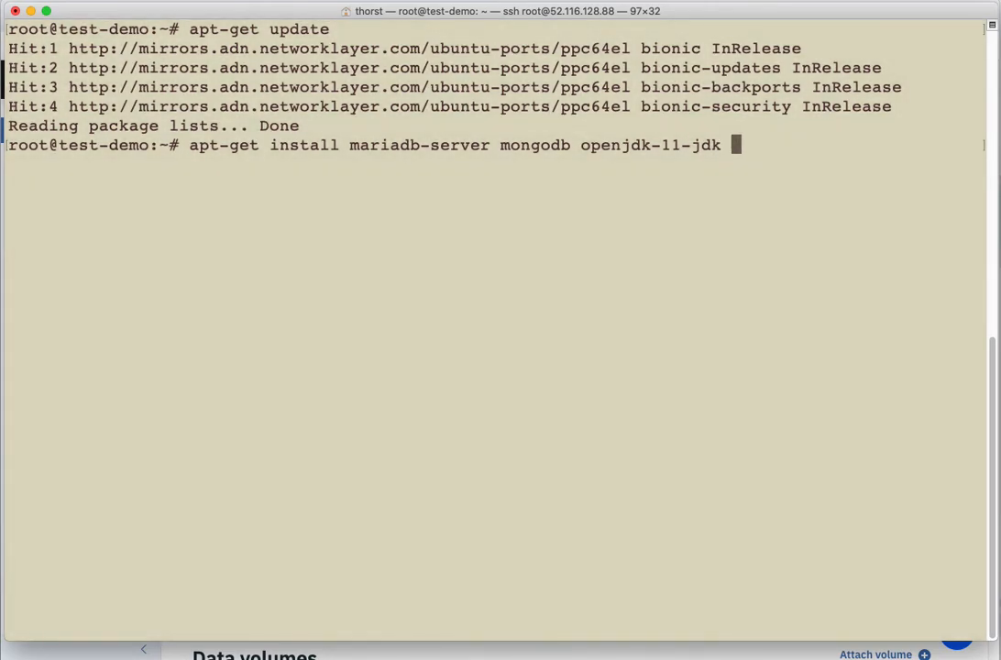
pyautogui.write('nginx ')
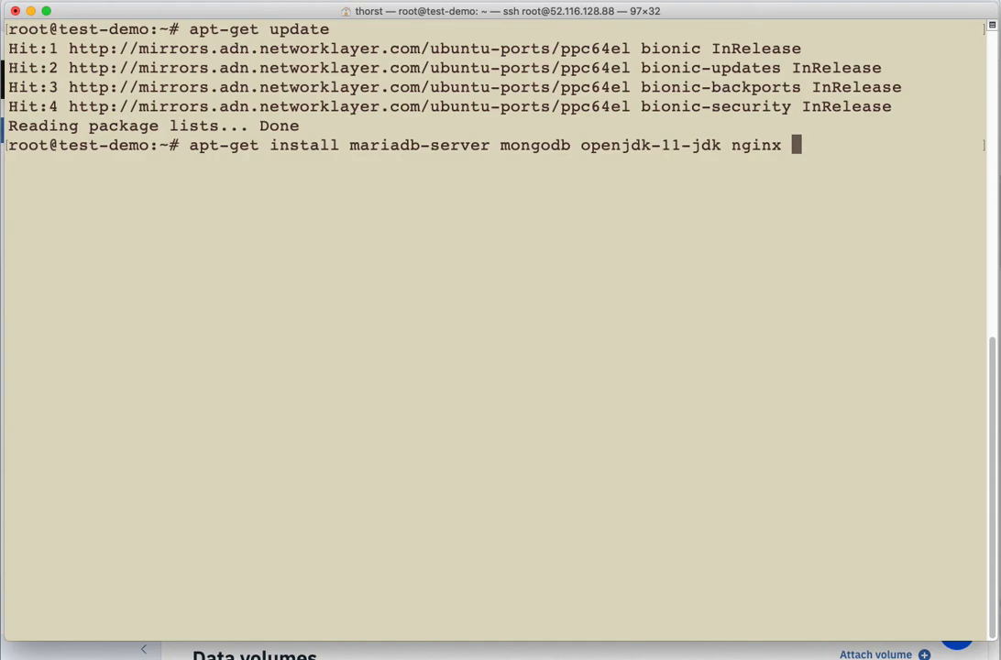
pyautogui.write('nodejs ')
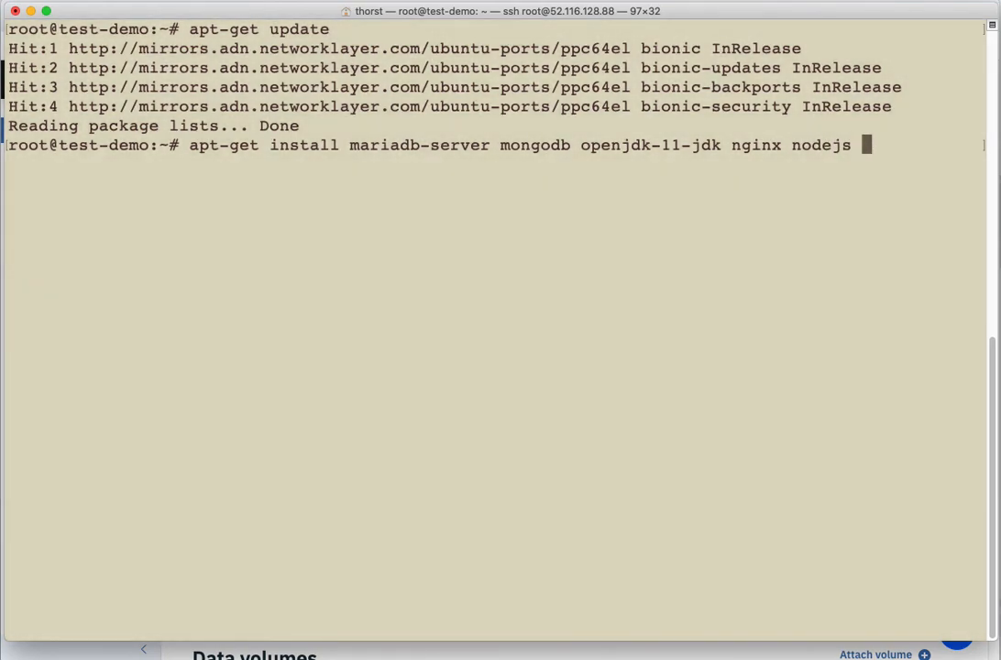
pyautogui.write('python')
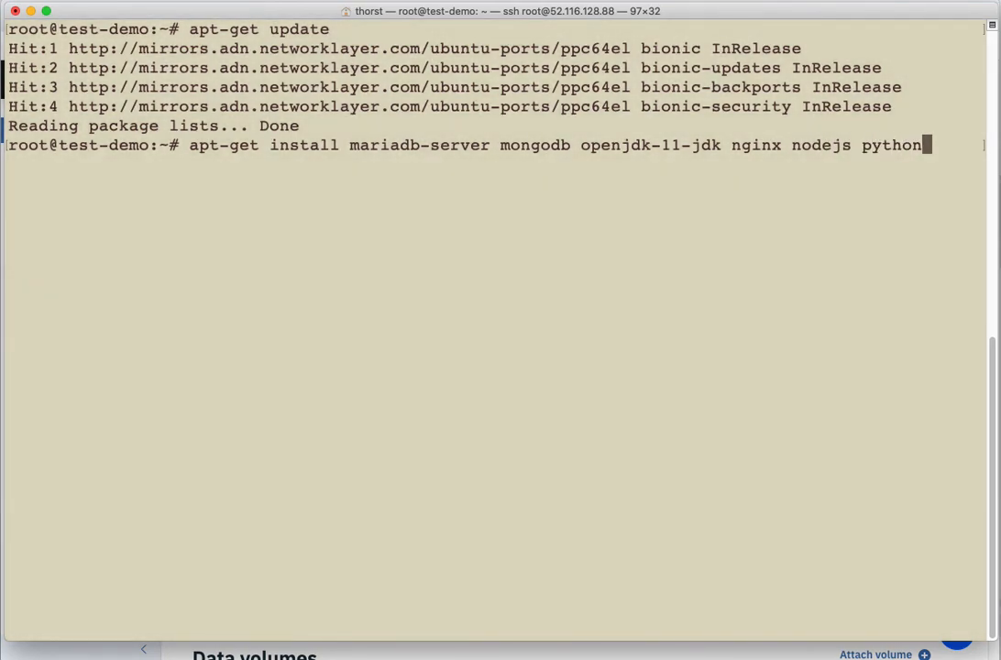
pyautogui.write('3.7 erlang')
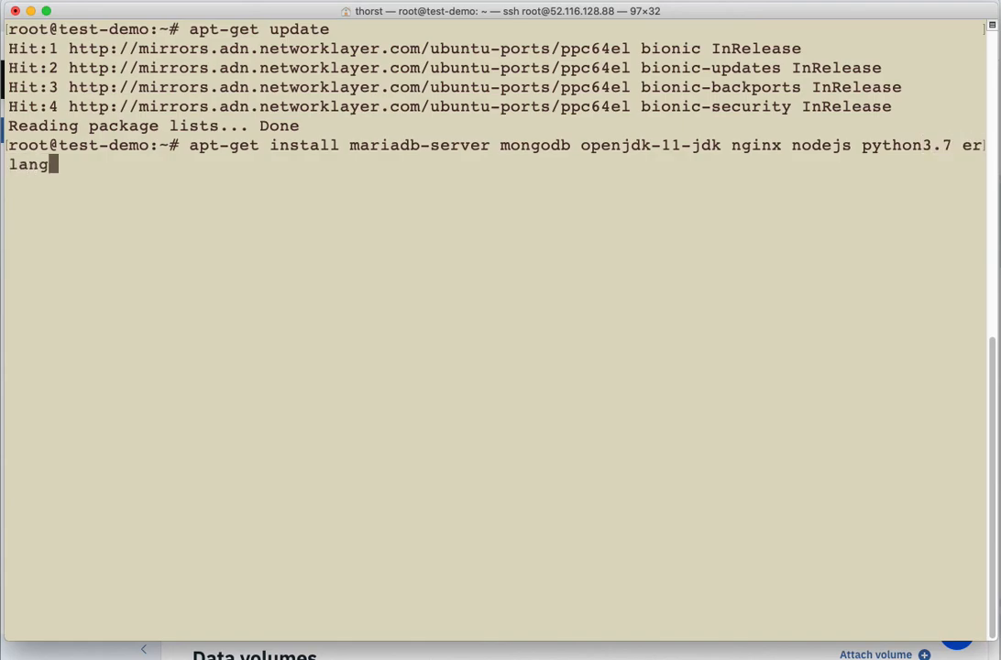
pyautogui.press('Return')
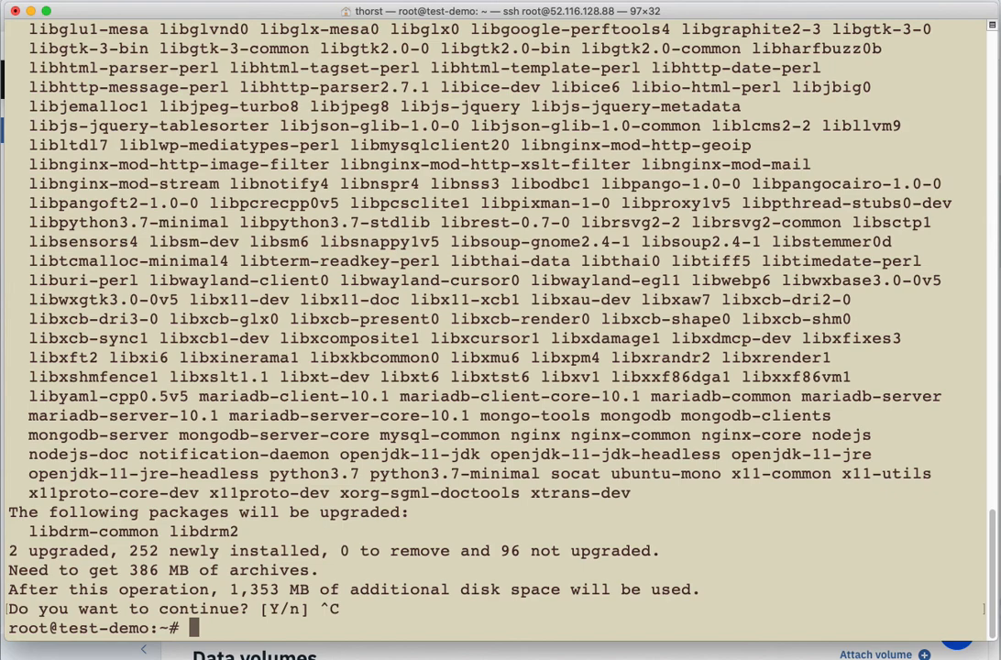
pyautogui.write('clear')
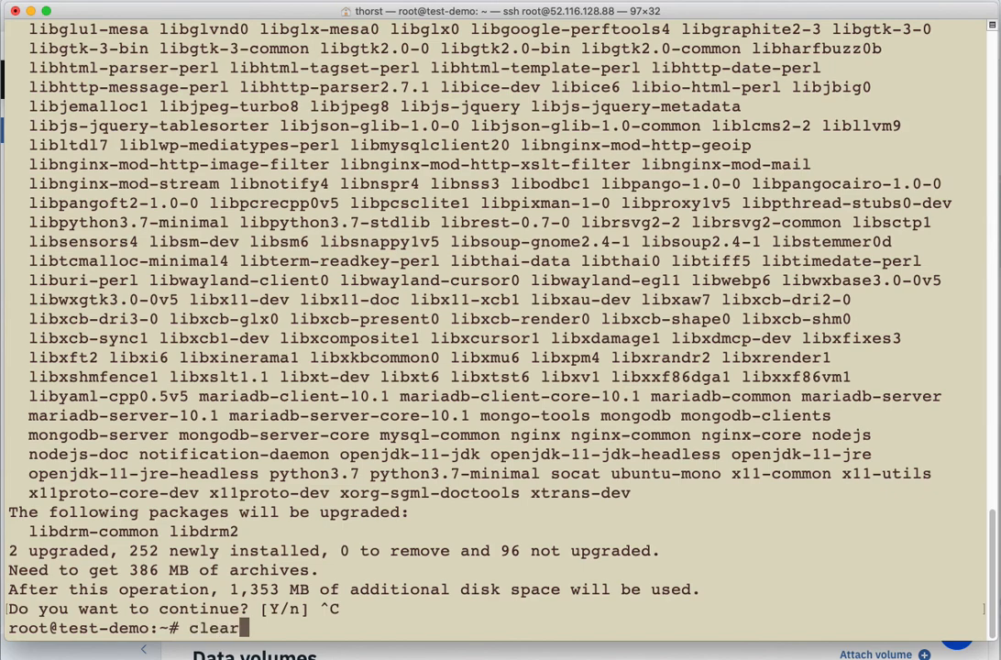
pyautogui.press('Return')
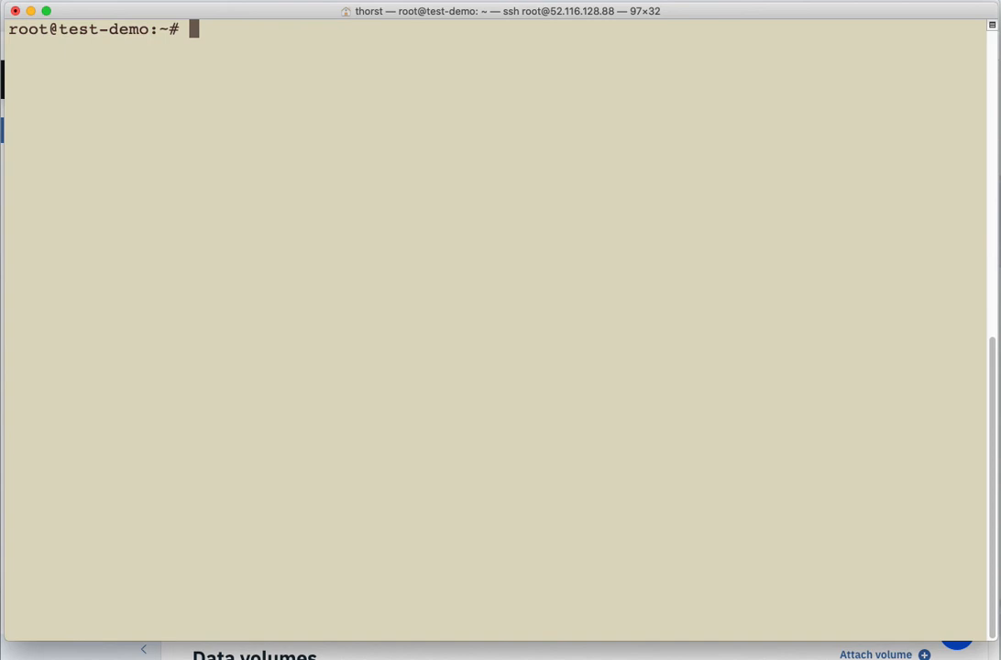